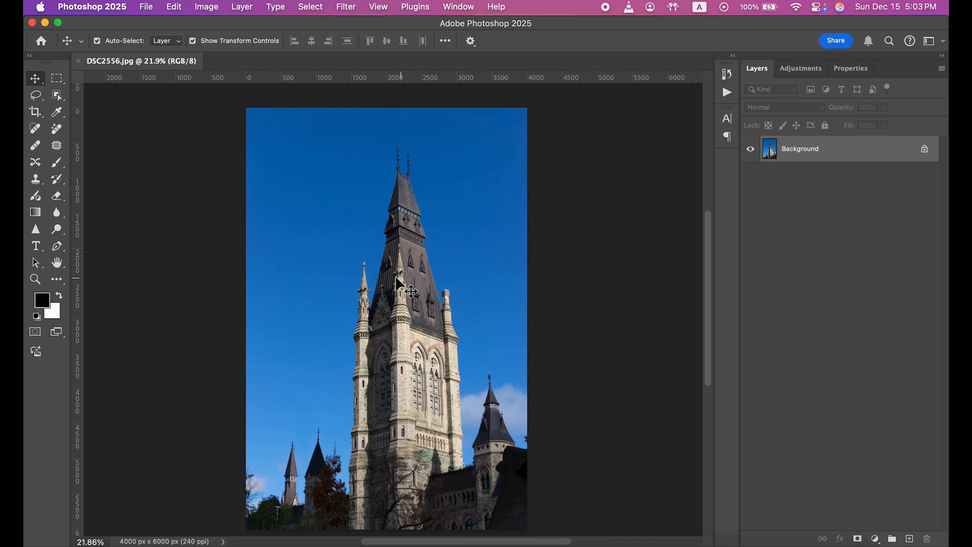
# Open the Sky Replacement settings for the tower photo, keeping the dialog clear of the image.
pyautogui.moveTo(386, 273); pyautogui.dragTo(510, 265)
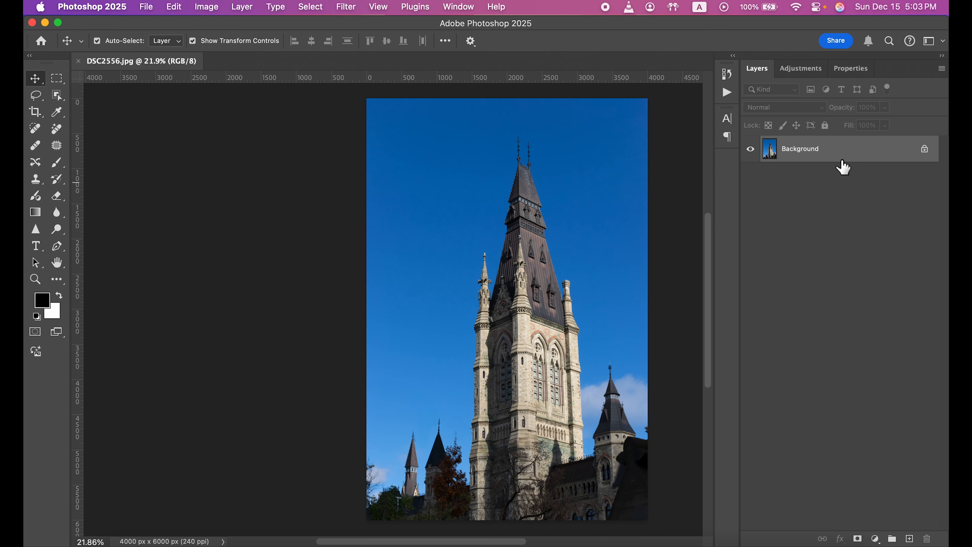
pyautogui.click(176, 8)
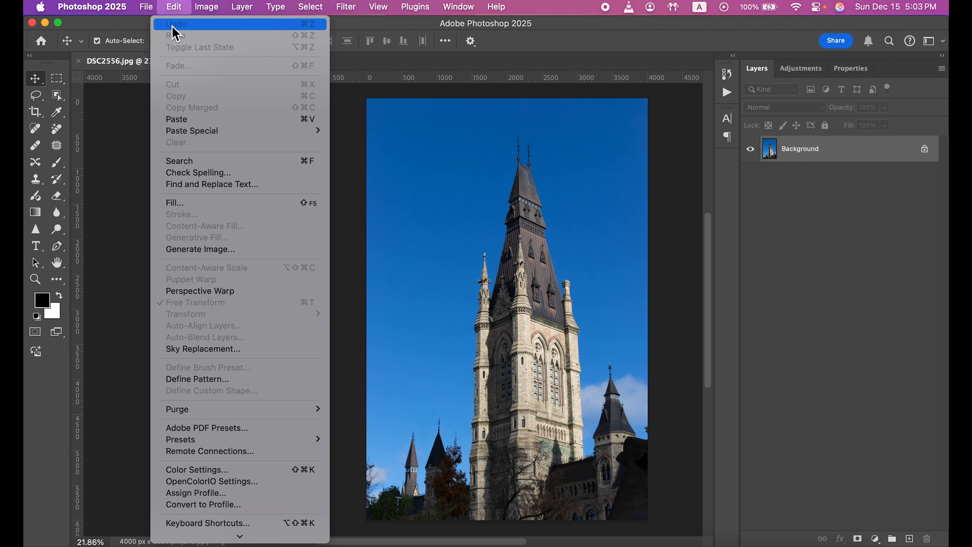
pyautogui.click(209, 349)
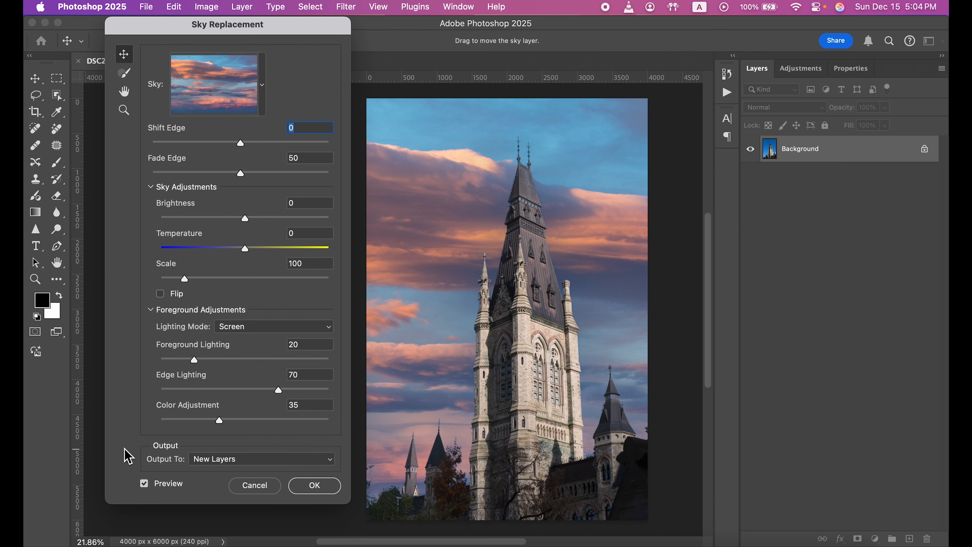
pyautogui.moveTo(156, 28); pyautogui.dragTo(157, 55)
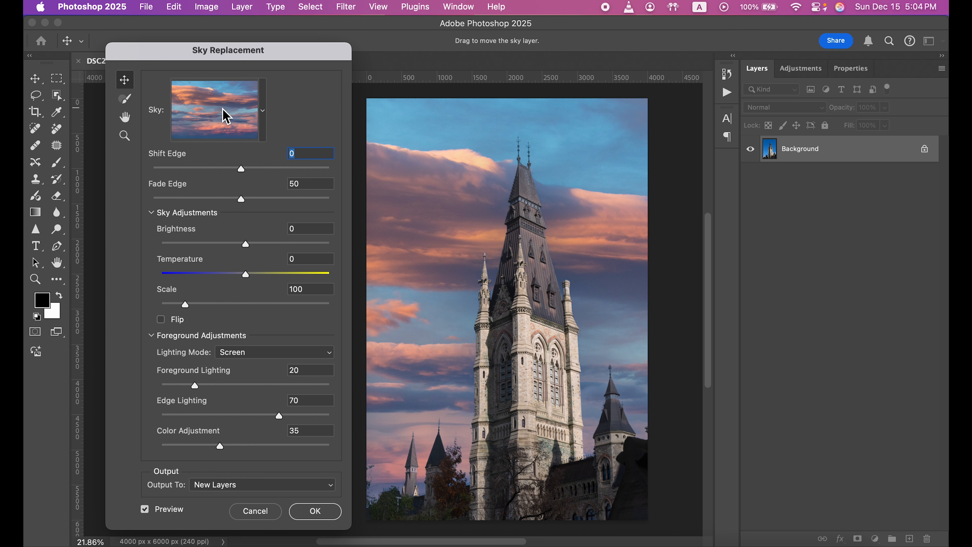
# Look through the Blue Skies presets and open the web page for downloading free skies.
pyautogui.click(264, 114)
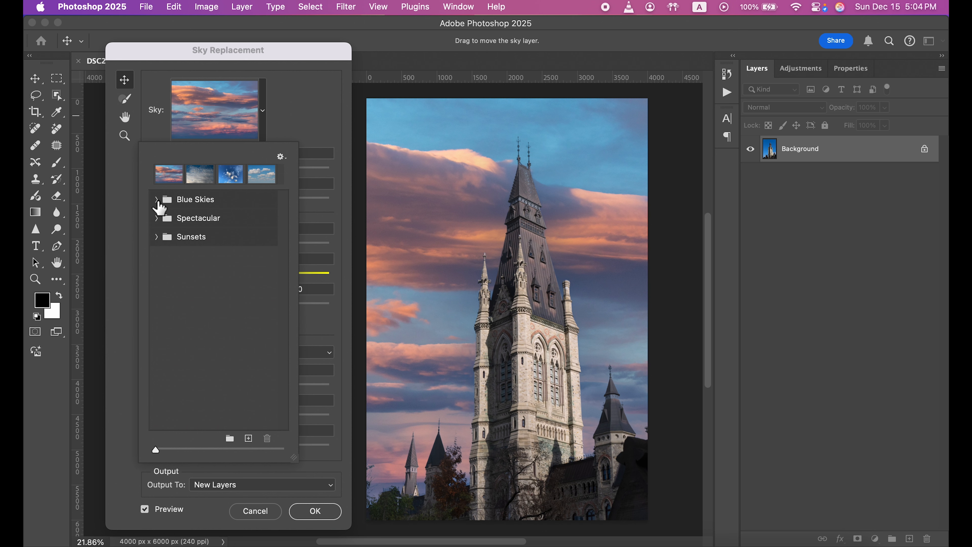
pyautogui.click(156, 200)
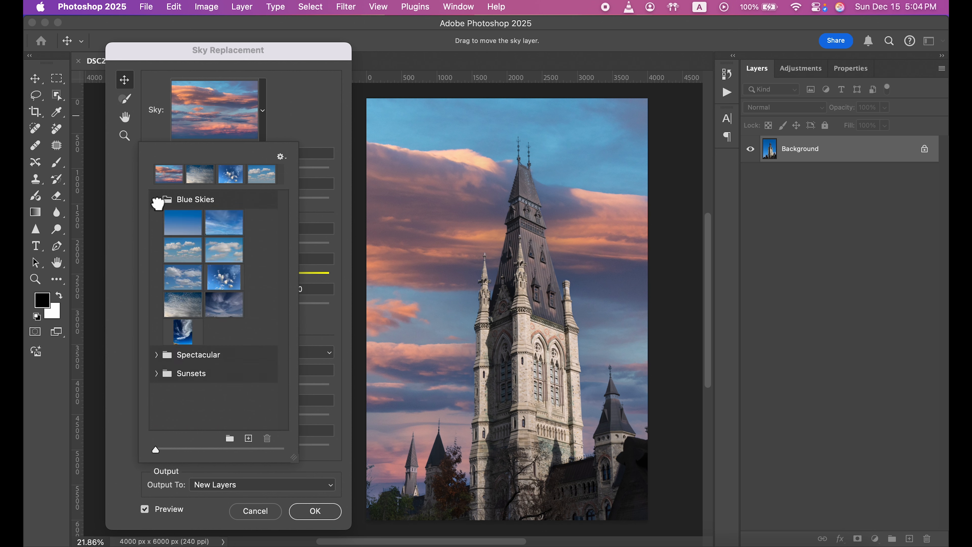
pyautogui.click(156, 200)
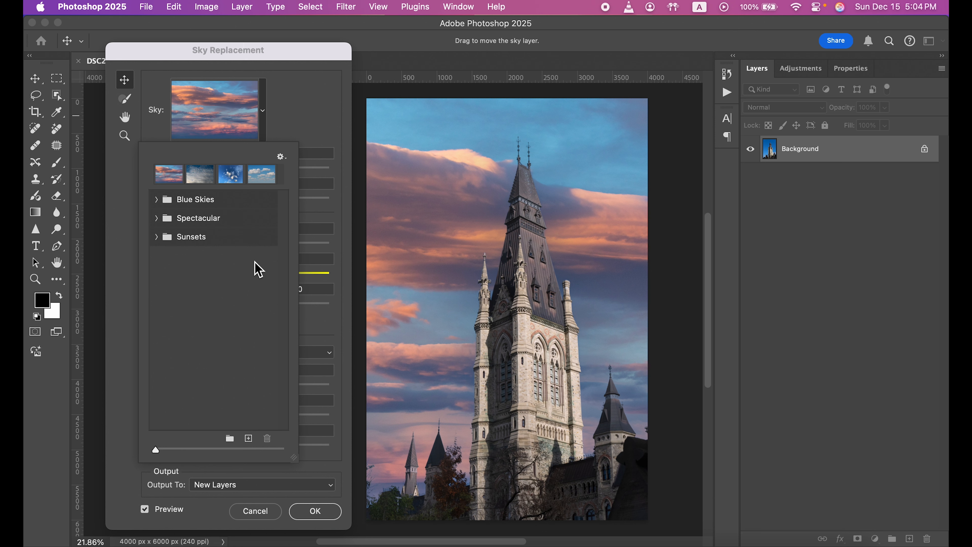
pyautogui.click(282, 158)
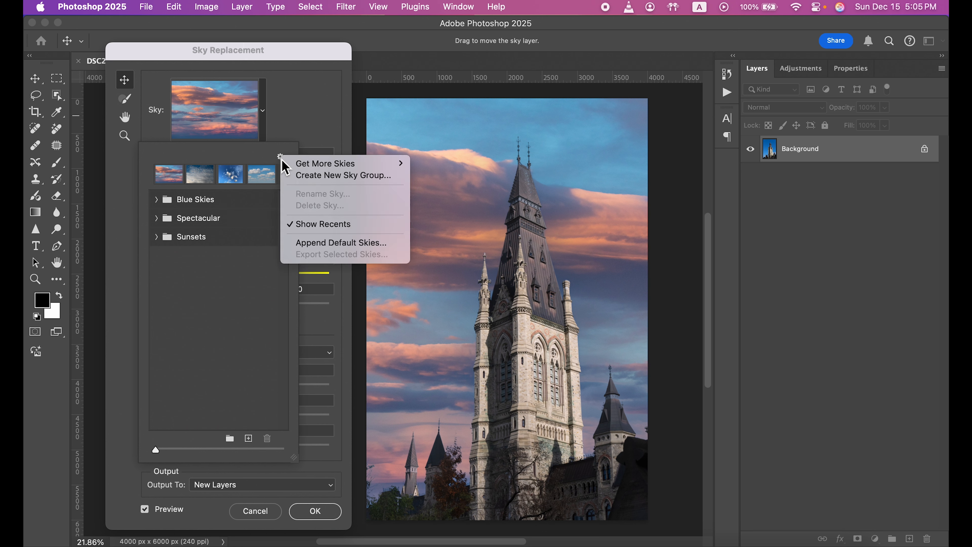
pyautogui.moveTo(305, 167)
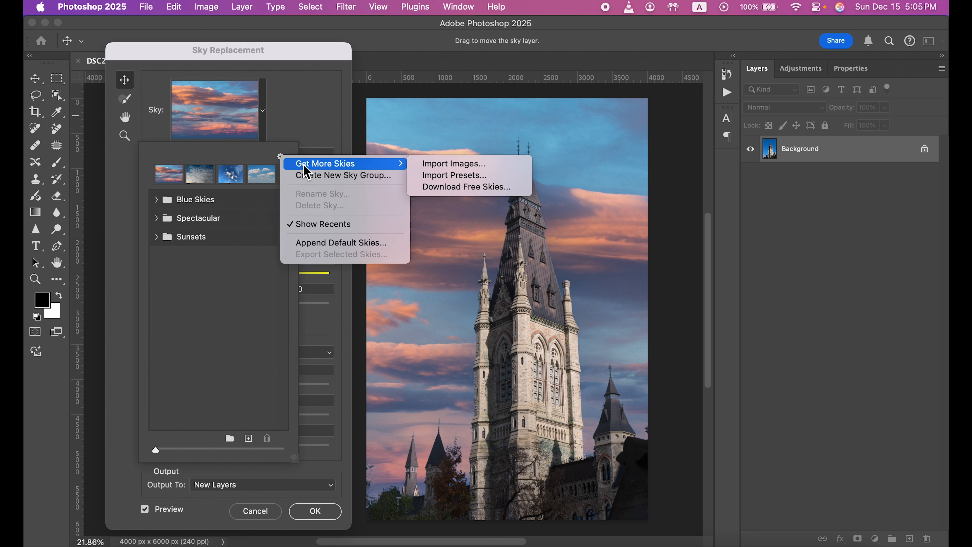
pyautogui.click(457, 188)
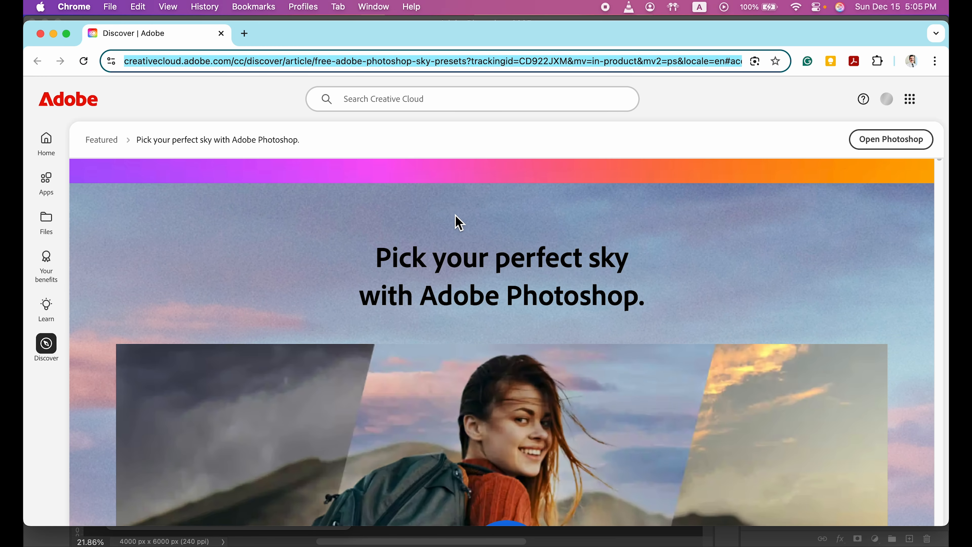
# Download the Sunsets, Spectacular, Night Skies, Blue Skies and Storms sky packs from the Adobe page.
pyautogui.scroll(-15, 460, 222)
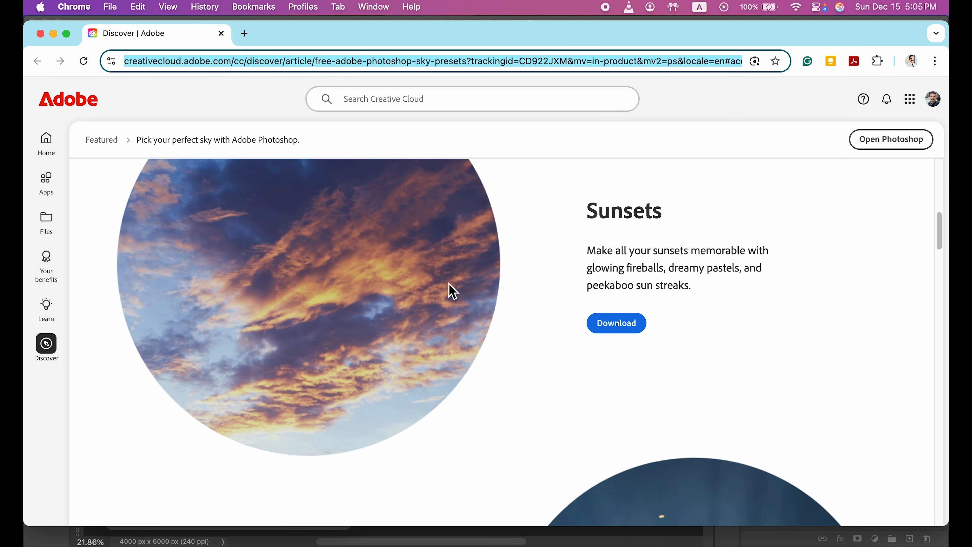
pyautogui.click(613, 331)
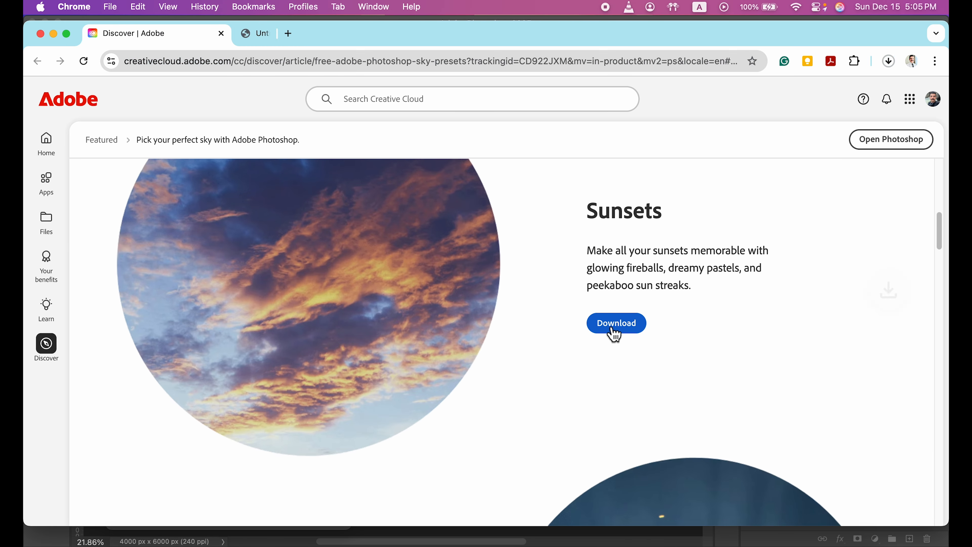
pyautogui.scroll(-10, 377, 271)
pyautogui.click(230, 246)
pyautogui.scroll(-6, 417, 282)
pyautogui.click(627, 392)
pyautogui.scroll(-10, 475, 309)
pyautogui.click(230, 324)
pyautogui.scroll(-10, 503, 306)
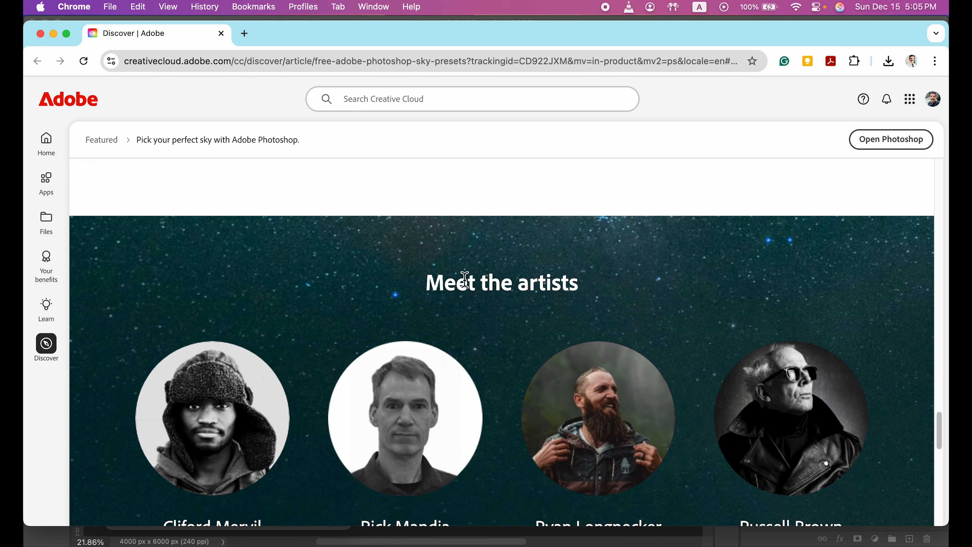
# Reveal the downloaded Storms_Pack_1.sky file in its folder and switch back to Photoshop.
pyautogui.click(887, 62)
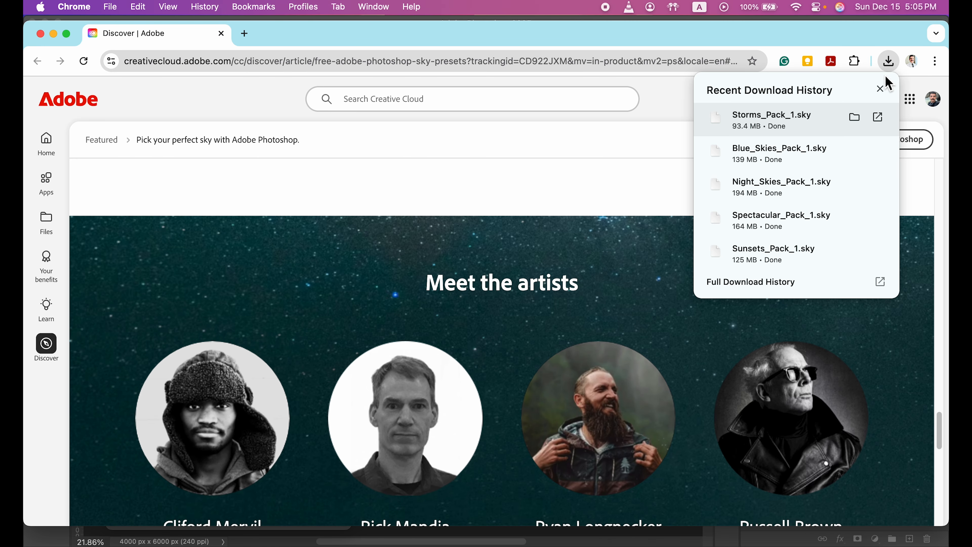
pyautogui.click(855, 117)
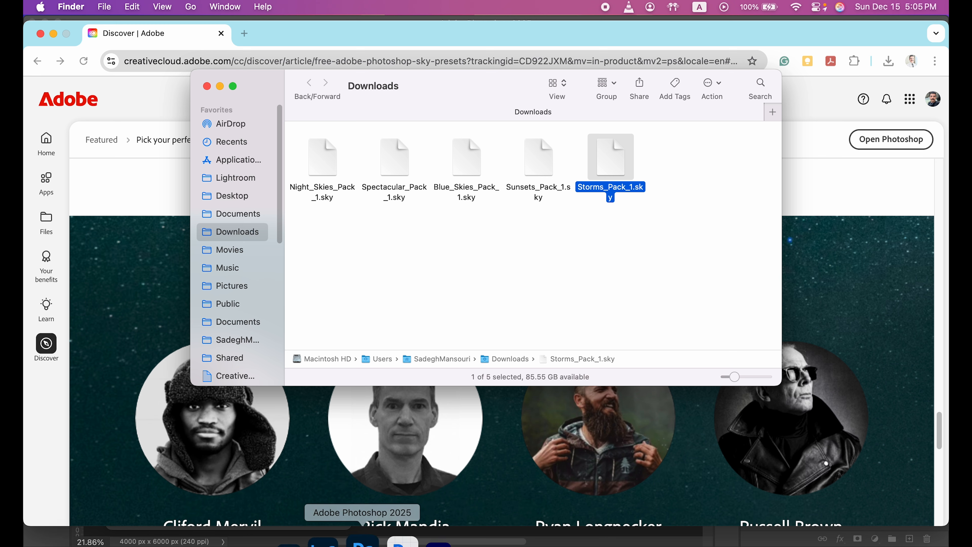
pyautogui.click(363, 540)
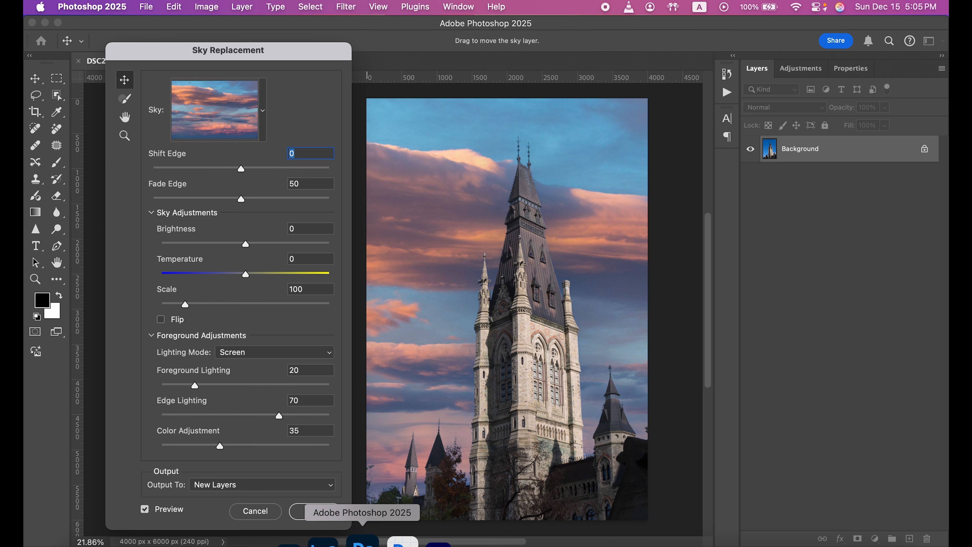
# Import all five downloaded .sky packs from the Downloads folder as sky presets.
pyautogui.click(264, 119)
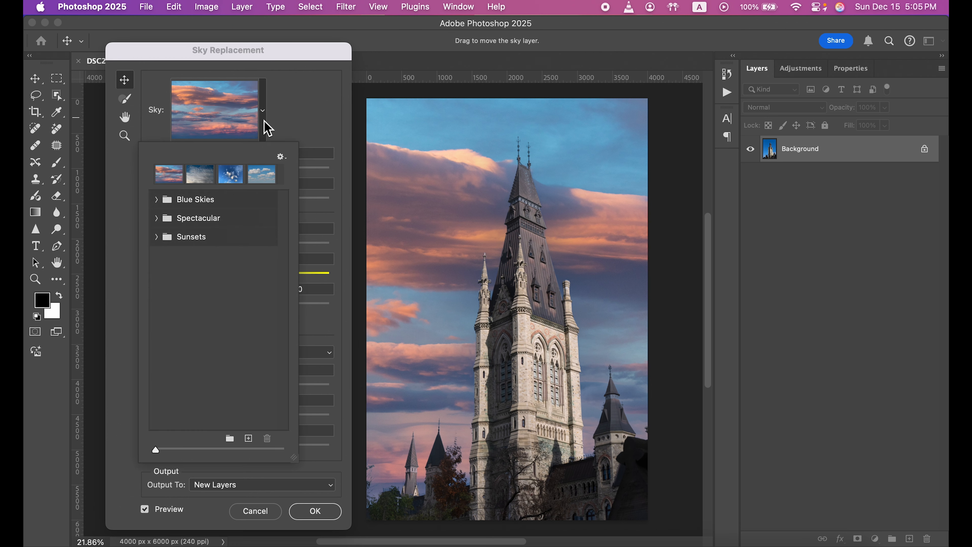
pyautogui.click(282, 157)
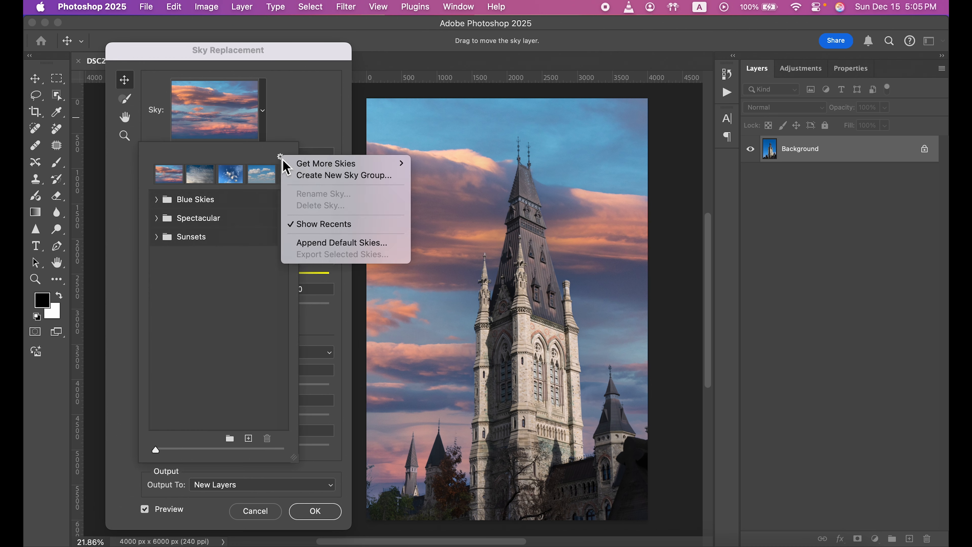
pyautogui.moveTo(321, 169)
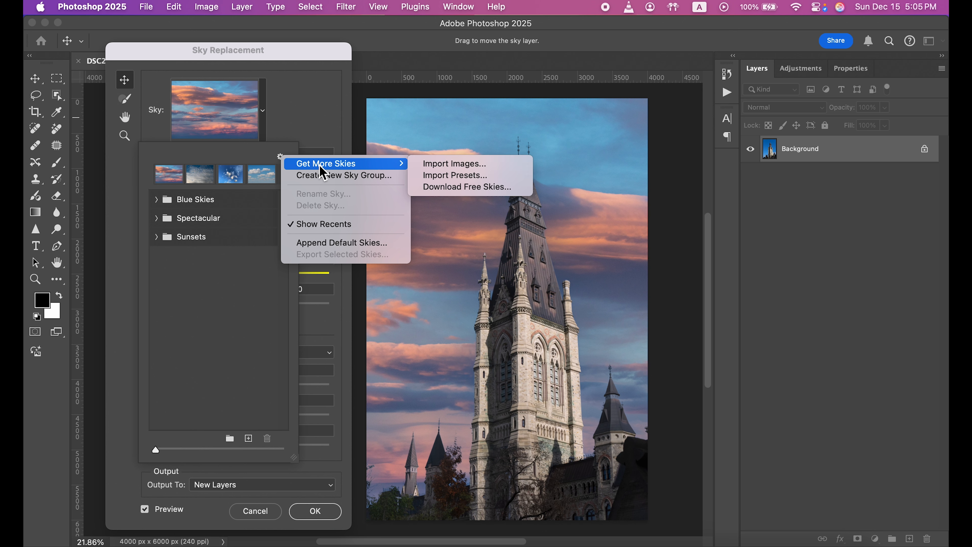
pyautogui.click(444, 180)
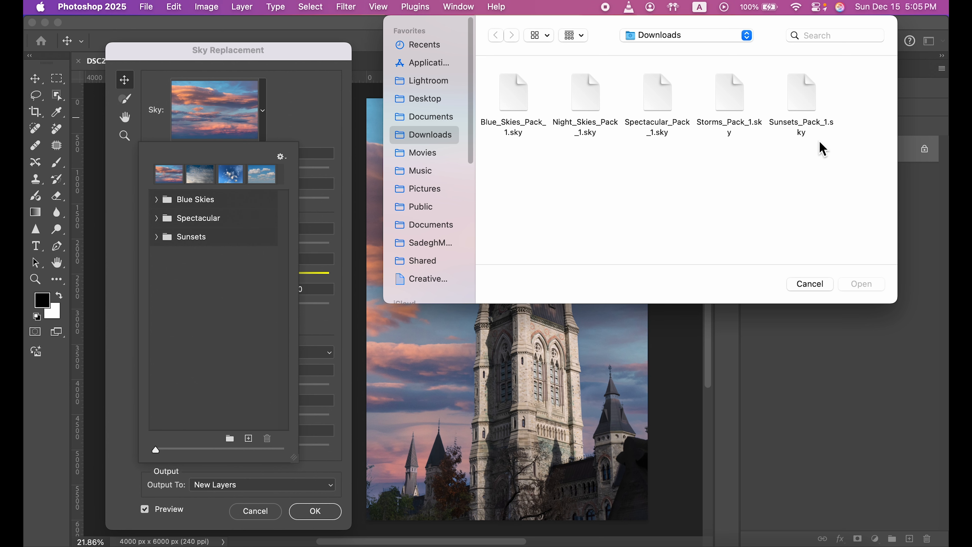
pyautogui.moveTo(835, 163); pyautogui.dragTo(459, 67)
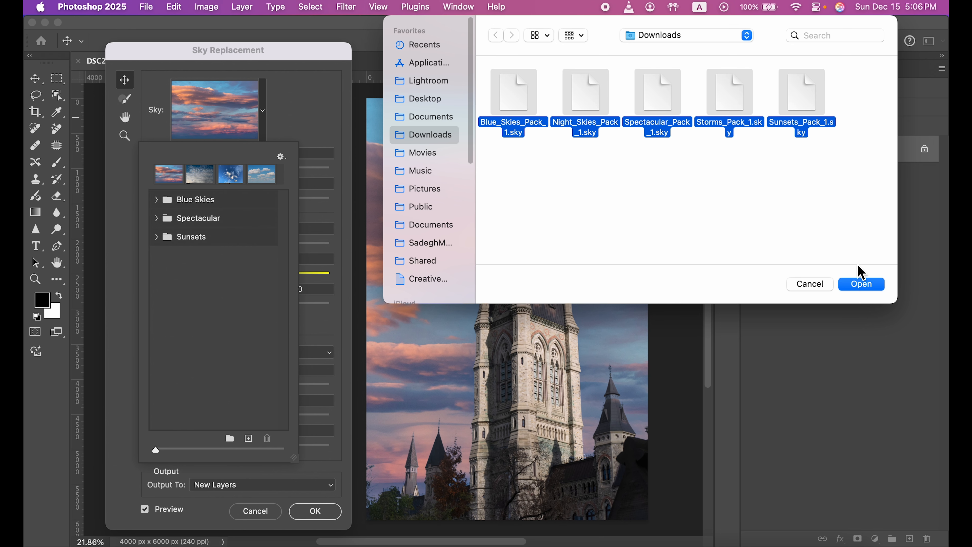
pyautogui.click(873, 287)
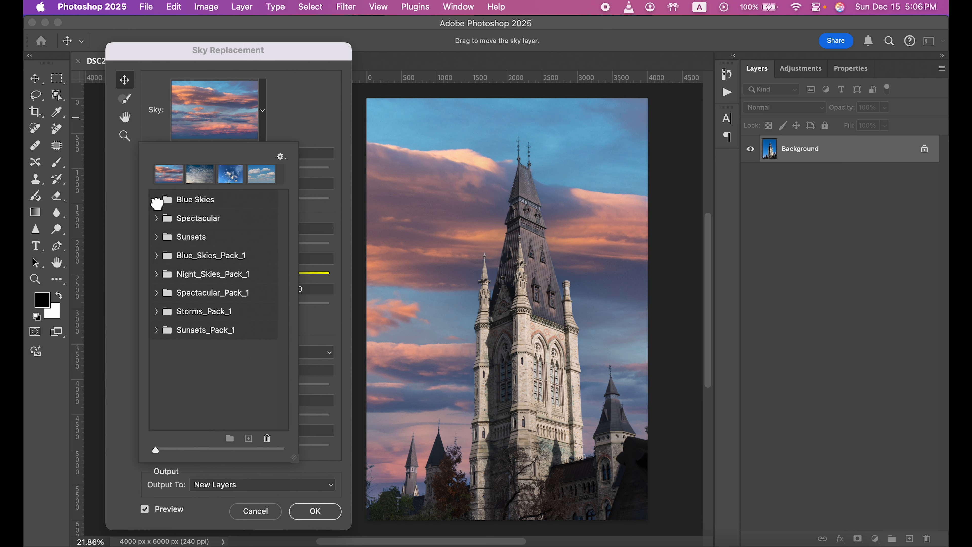
# Try the first scattered white clouds preset from the Blue Skies group and flip the sky.
pyautogui.click(157, 200)
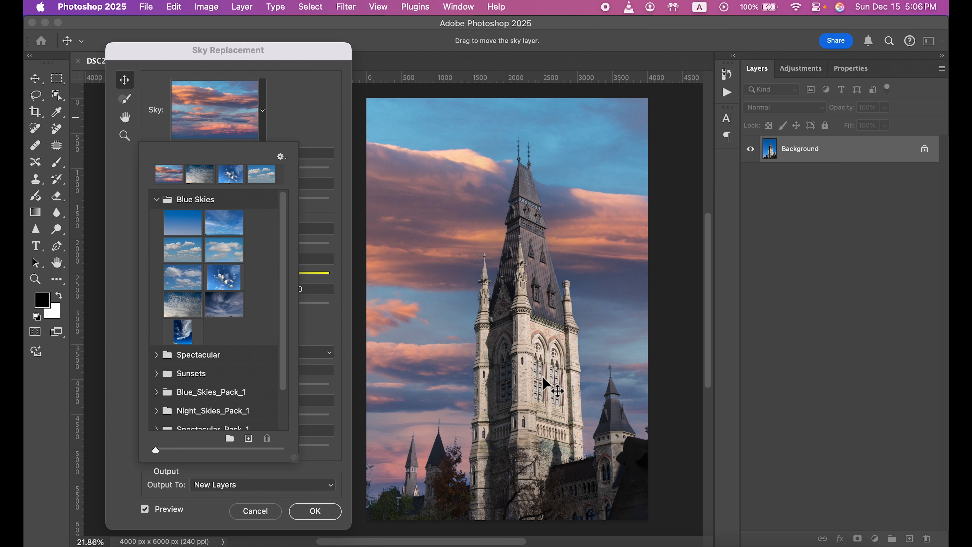
pyautogui.click(183, 252)
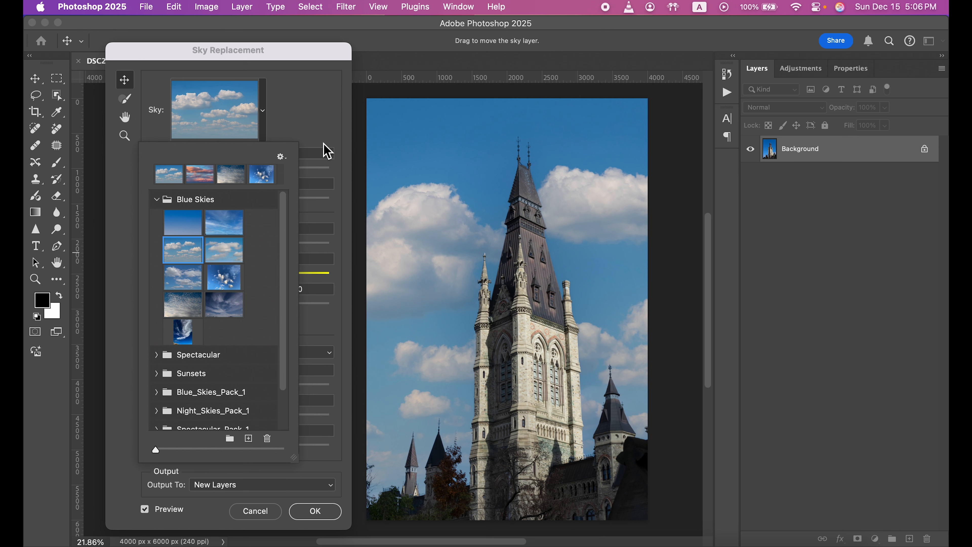
pyautogui.click(318, 124)
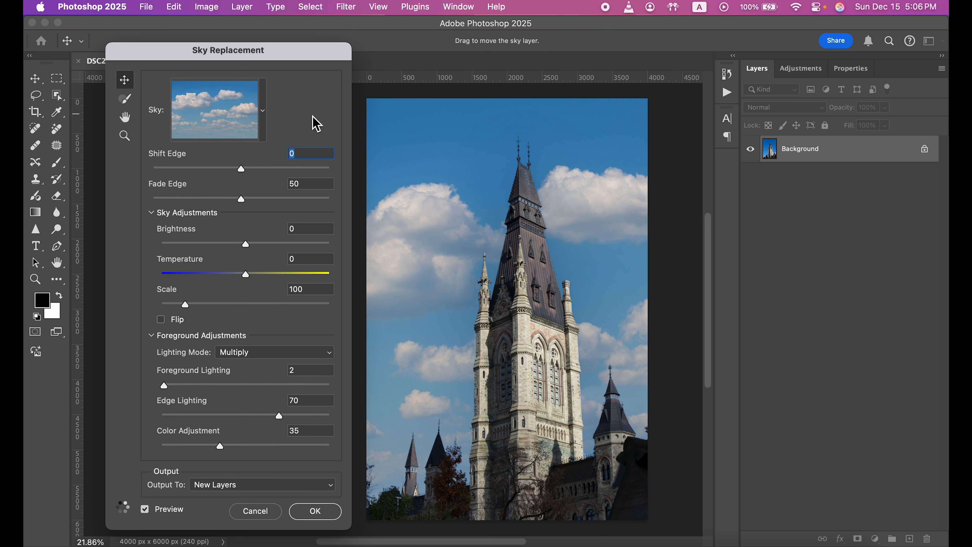
pyautogui.click(162, 323)
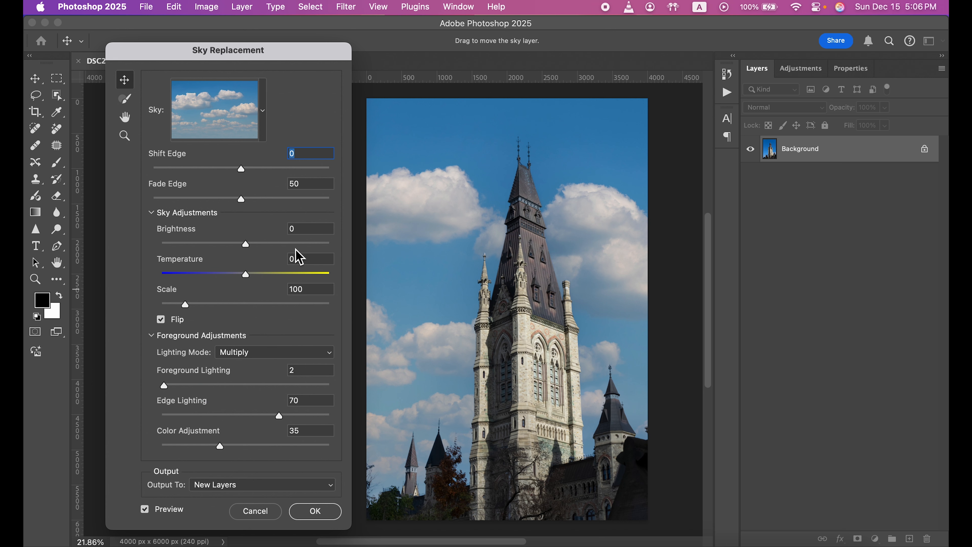
# Try the sun-rays storm sky, the last preset in Storms_Pack_1, and flip it horizontally.
pyautogui.click(264, 122)
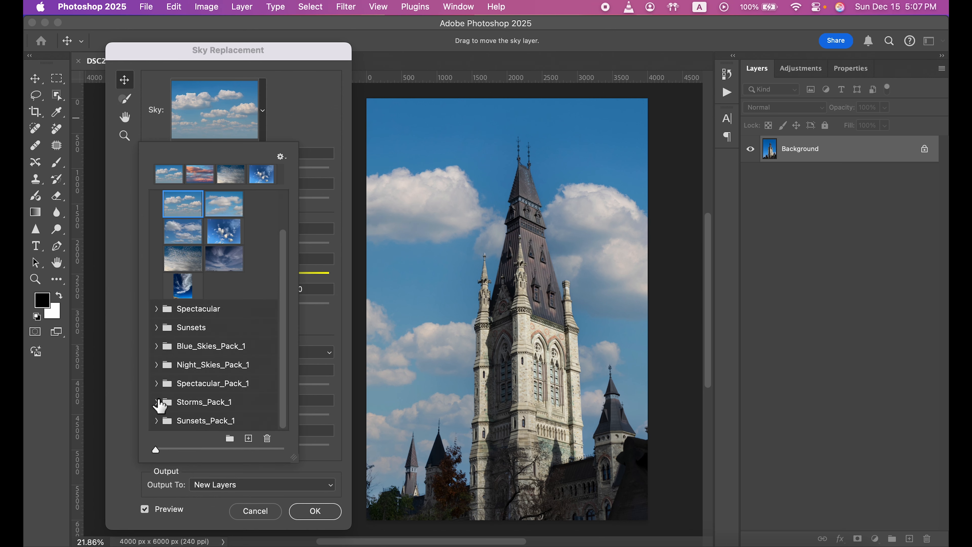
pyautogui.click(156, 402)
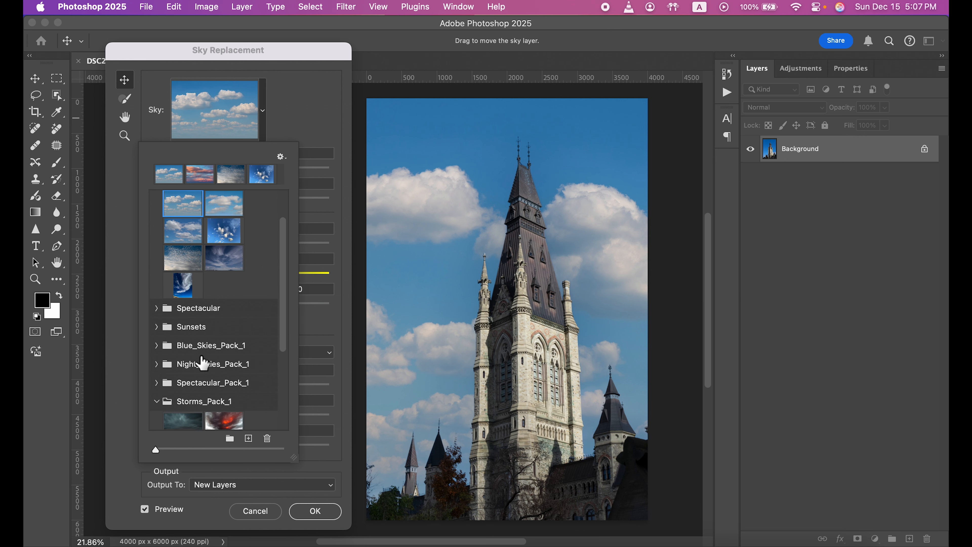
pyautogui.scroll(-3, 203, 362)
pyautogui.scroll(-4, 231, 349)
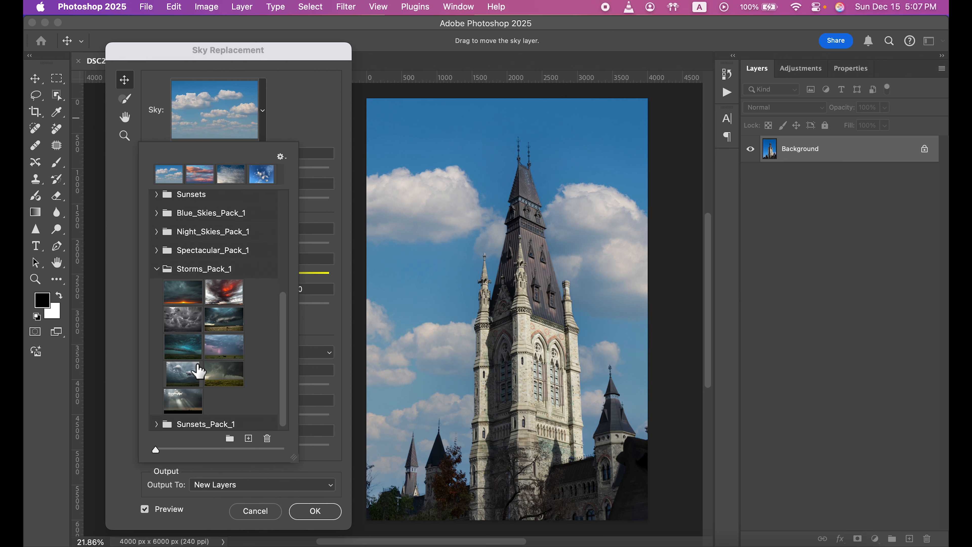
pyautogui.click(183, 400)
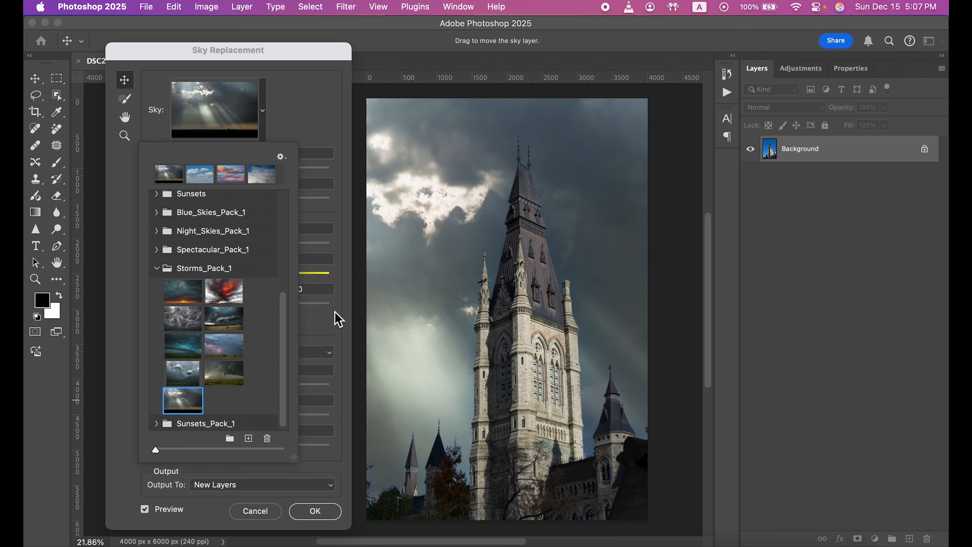
pyautogui.click(339, 320)
pyautogui.click(161, 321)
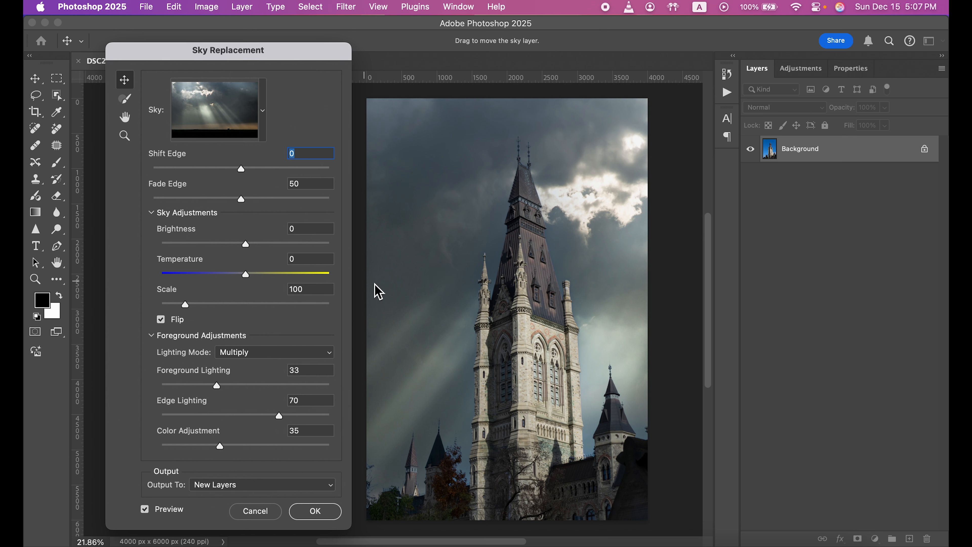
# Shift the storm sky to the right behind the tower and set its scale to 139.
pyautogui.moveTo(432, 304); pyautogui.dragTo(513, 284)
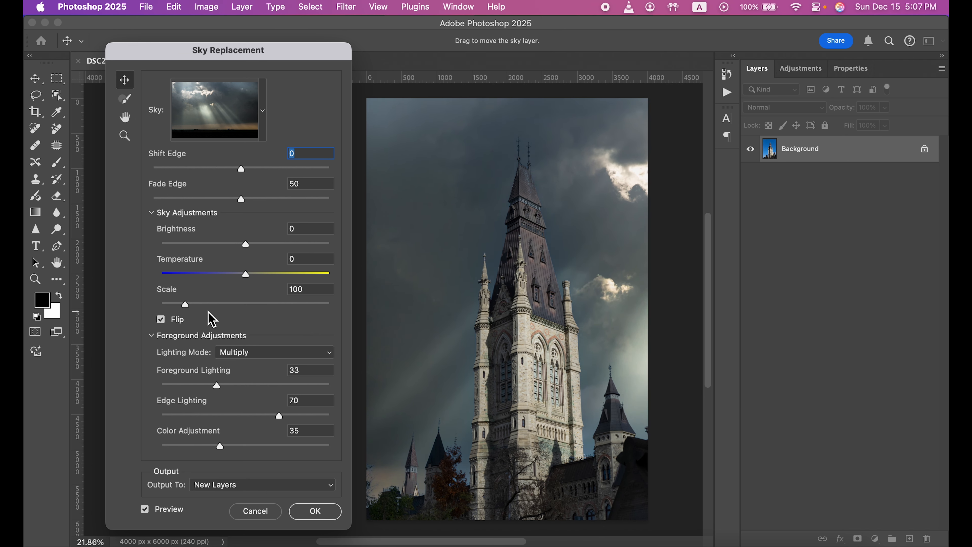
pyautogui.moveTo(186, 305); pyautogui.dragTo(198, 305)
pyautogui.moveTo(199, 307)
pyautogui.mouseDown()
pyautogui.moveTo(184, 307)
pyautogui.moveTo(207, 312)
pyautogui.mouseUp()
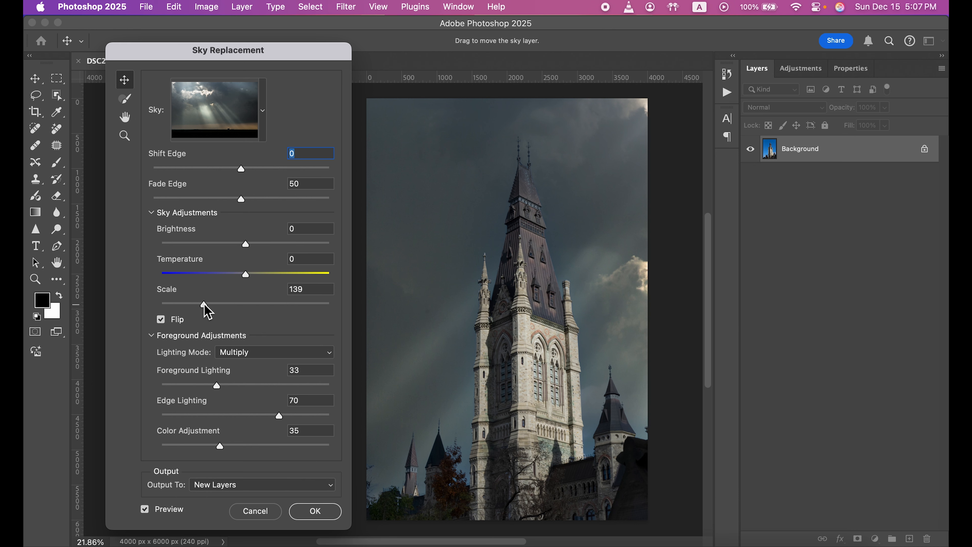
# Replace the sky with the brighter green aurora preset near the end of Spectacular_Pack_1.
pyautogui.click(265, 123)
pyautogui.click(156, 199)
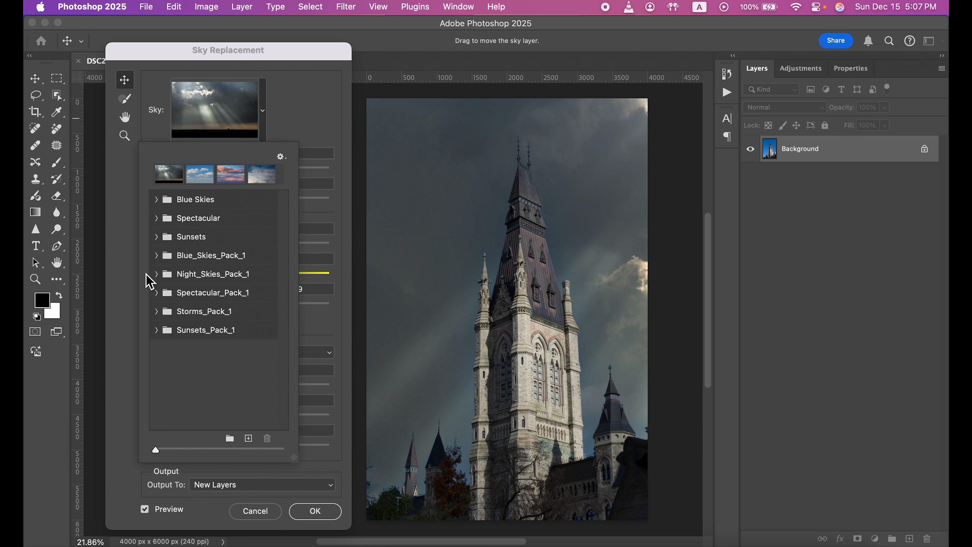
pyautogui.click(155, 292)
pyautogui.moveTo(293, 289); pyautogui.dragTo(285, 393)
pyautogui.click(183, 380)
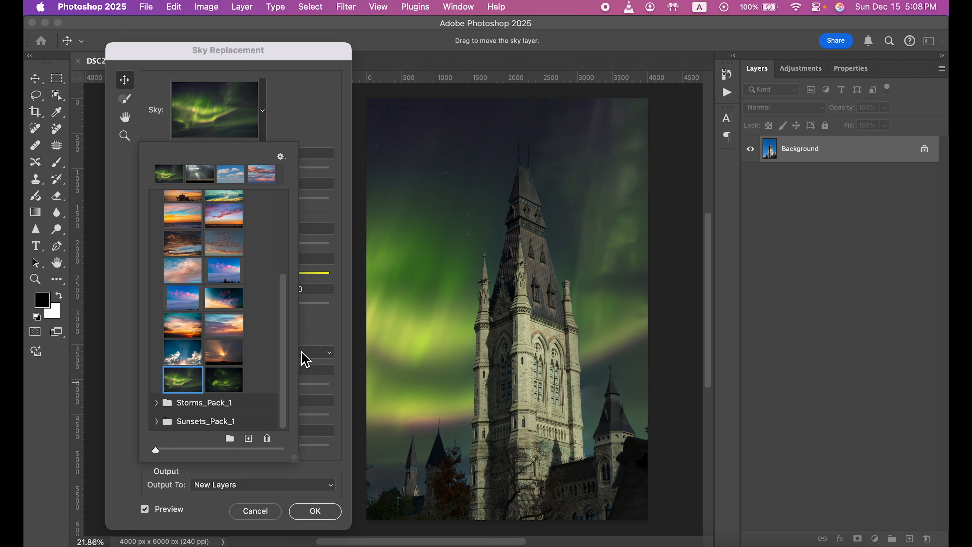
# Close the sky presets and set the replacement sky's Shift Edge to 11.
pyautogui.click(298, 130)
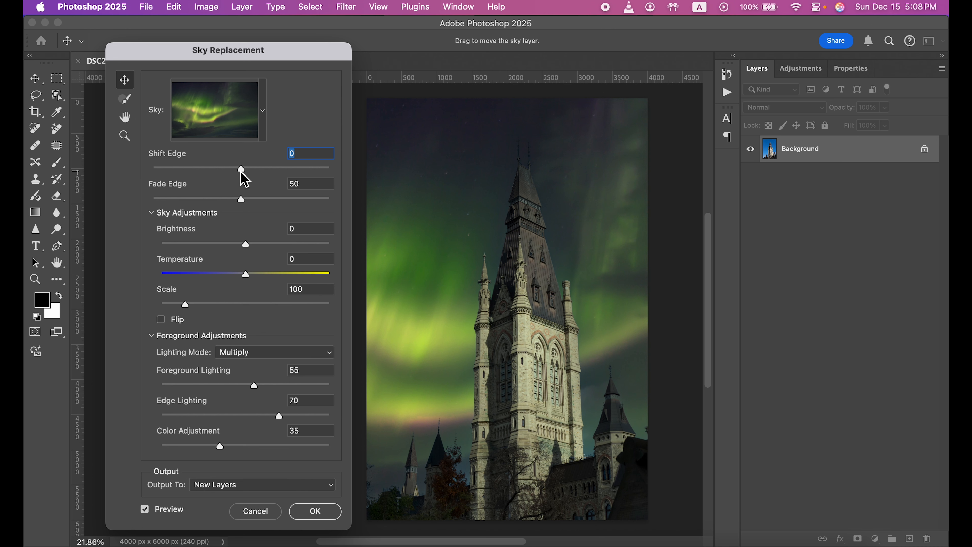
pyautogui.moveTo(244, 173); pyautogui.dragTo(296, 177)
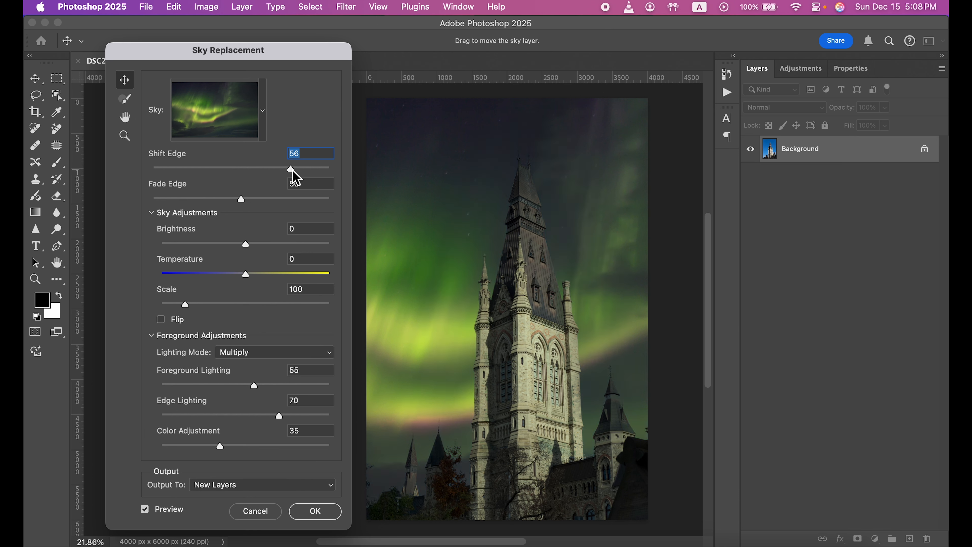
pyautogui.moveTo(293, 172); pyautogui.dragTo(307, 171)
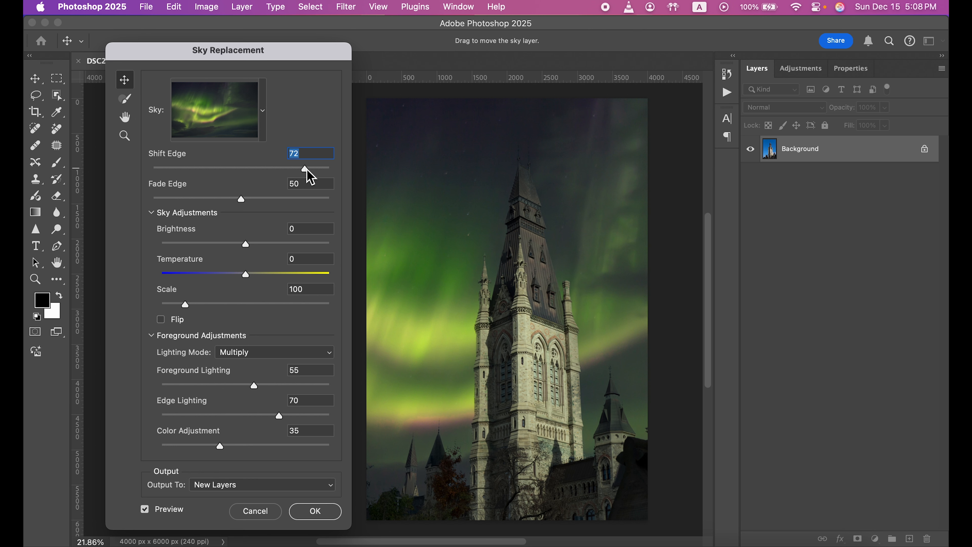
pyautogui.moveTo(302, 170); pyautogui.dragTo(195, 176)
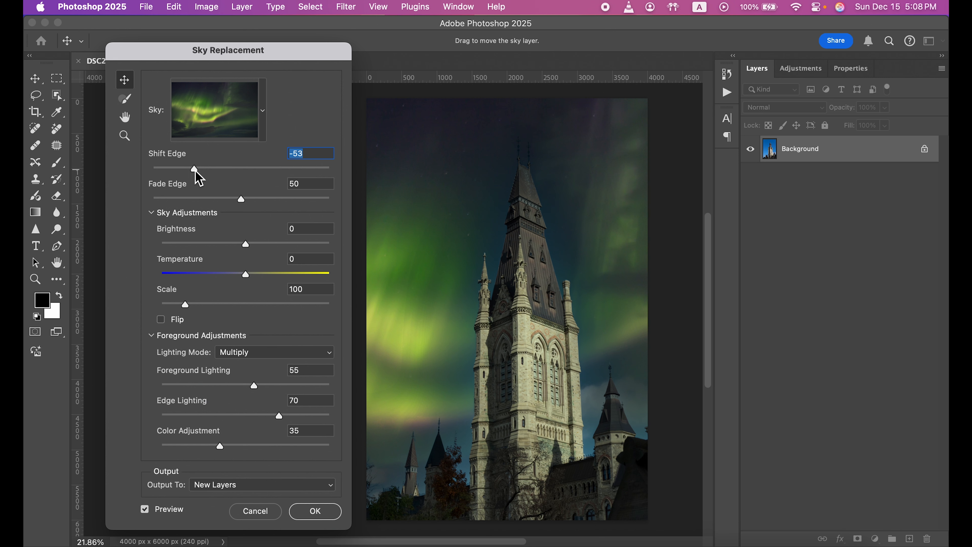
pyautogui.moveTo(195, 170); pyautogui.dragTo(251, 168)
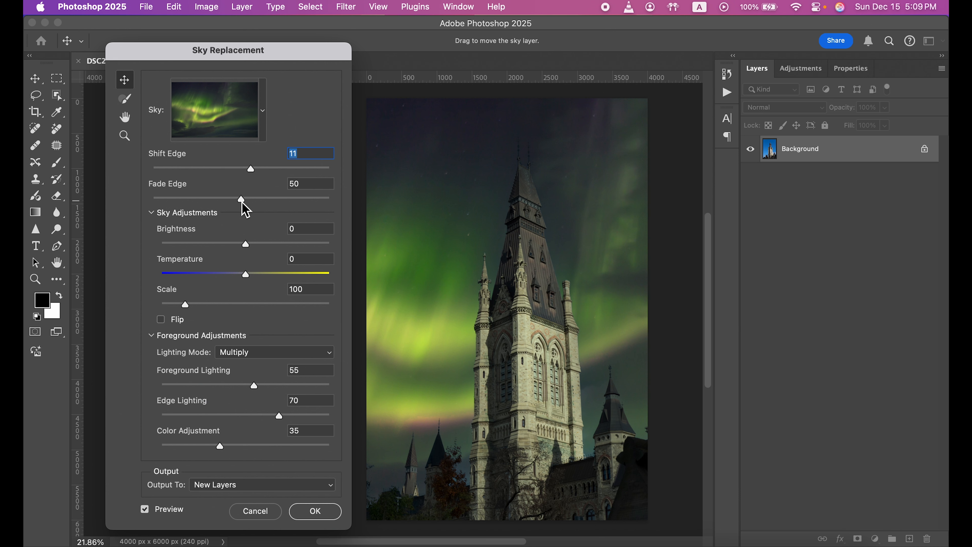
# Set the replacement sky's Fade Edge to 39.
pyautogui.moveTo(242, 200); pyautogui.dragTo(299, 201)
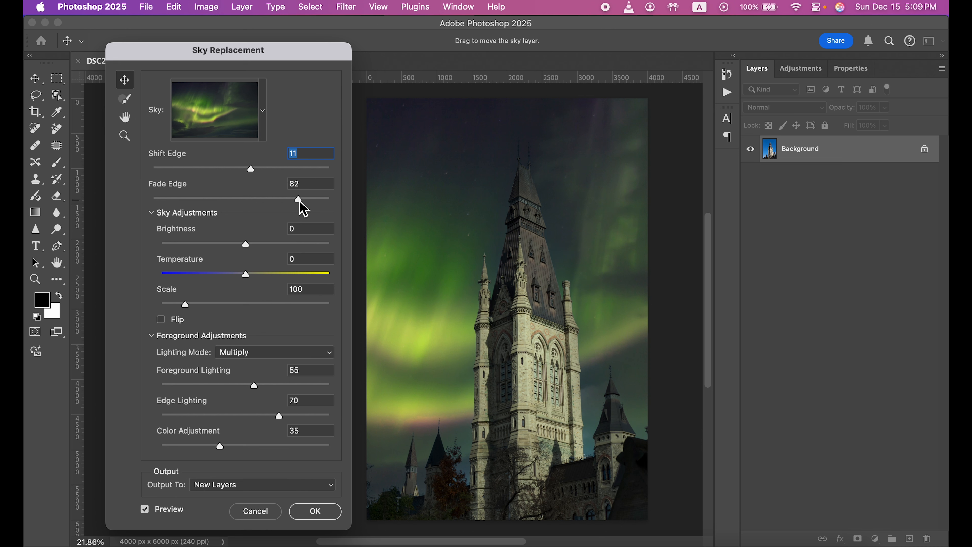
pyautogui.moveTo(299, 202); pyautogui.dragTo(225, 202)
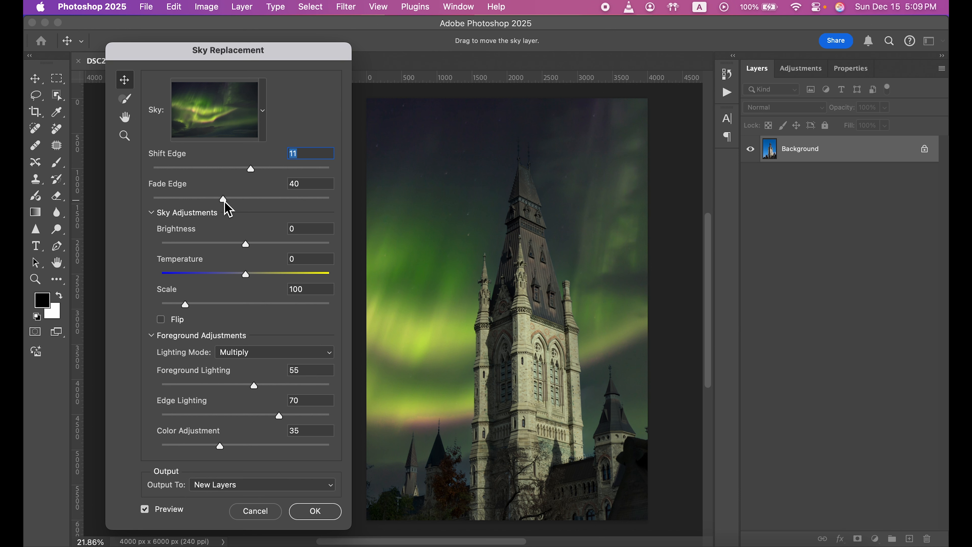
pyautogui.click(223, 201)
pyautogui.click(310, 185)
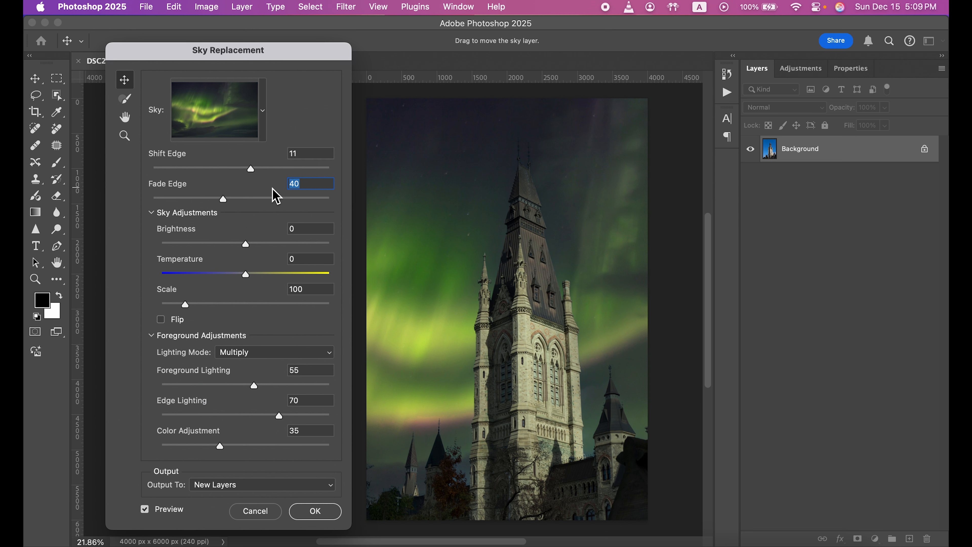
pyautogui.press('Up')
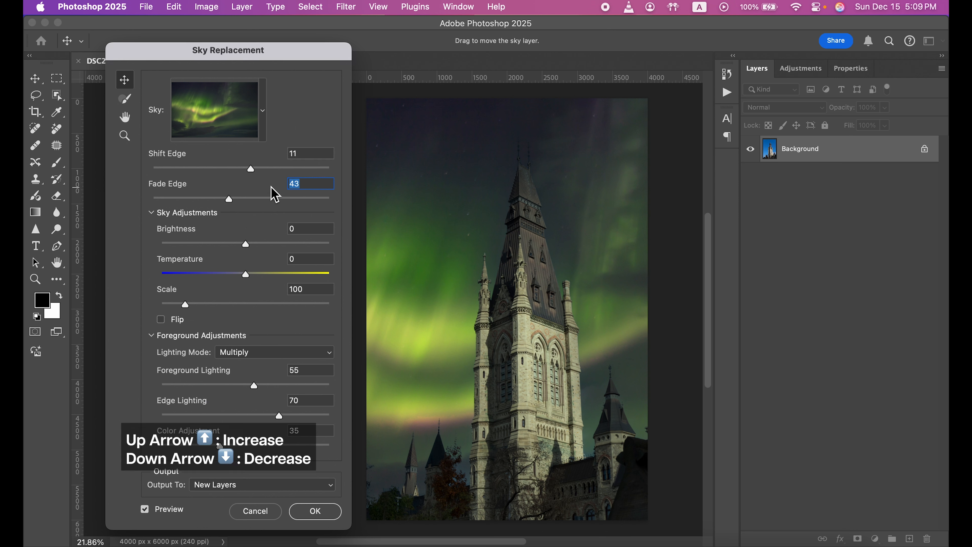
pyautogui.press('Down')
pyautogui.press('Down')
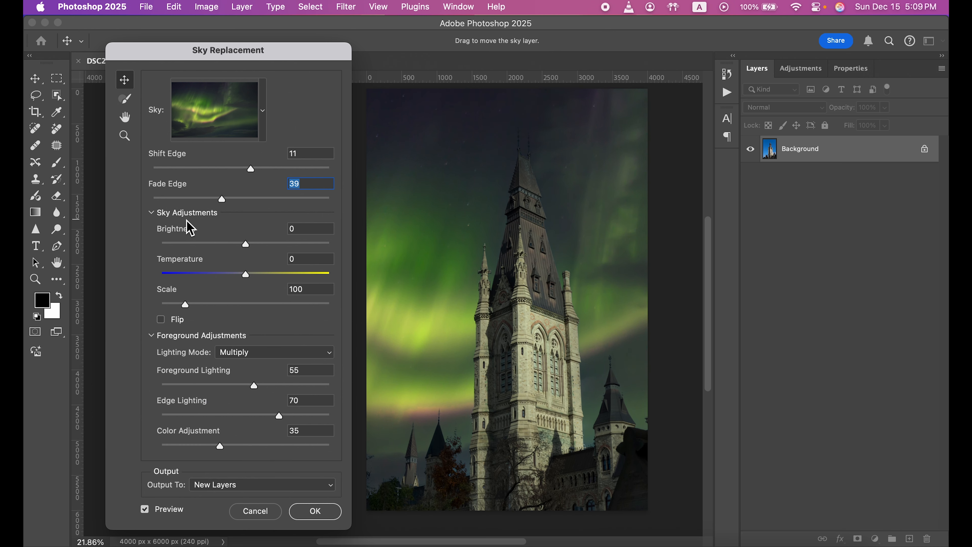
pyautogui.scroll(-1, 396, 252)
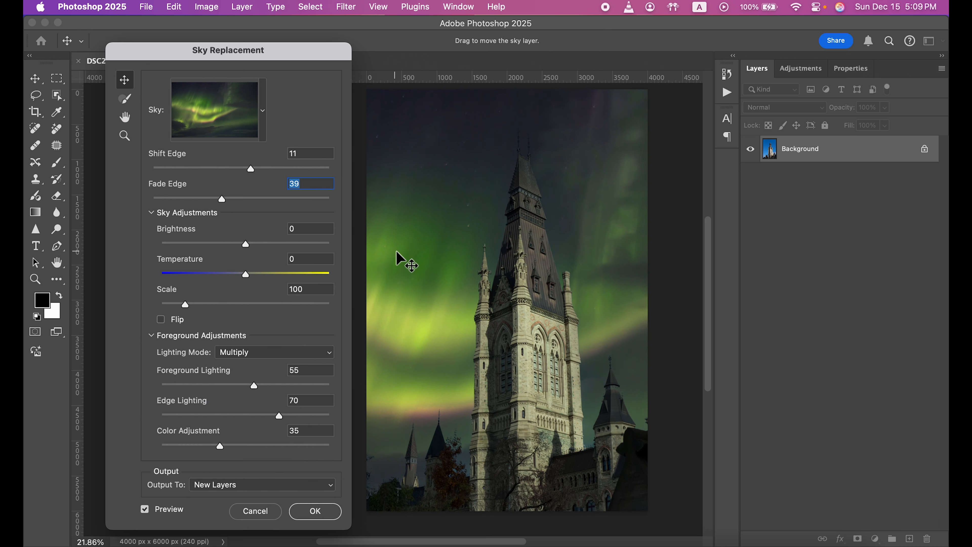
# Set the aurora sky's brightness to -10 in the sky adjustments.
pyautogui.click(151, 213)
pyautogui.click(152, 227)
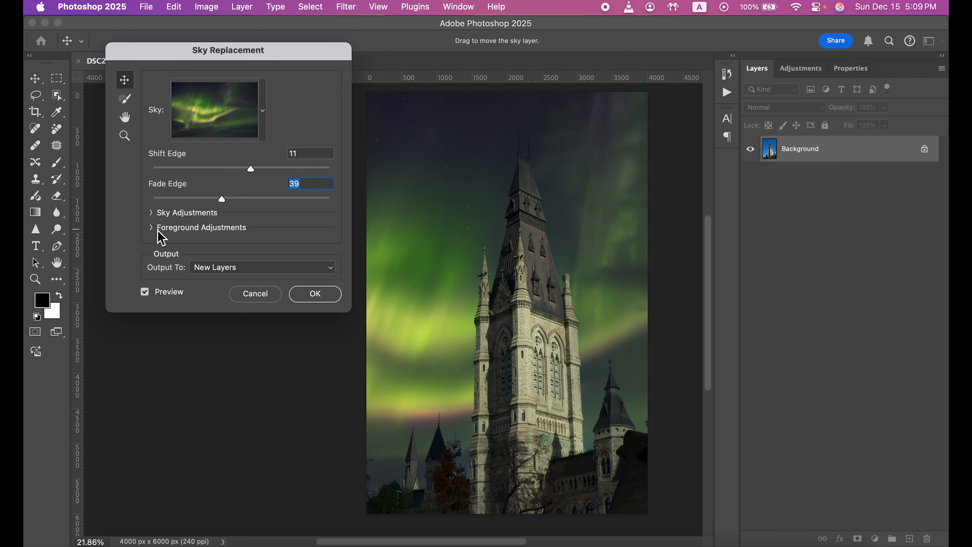
pyautogui.click(154, 216)
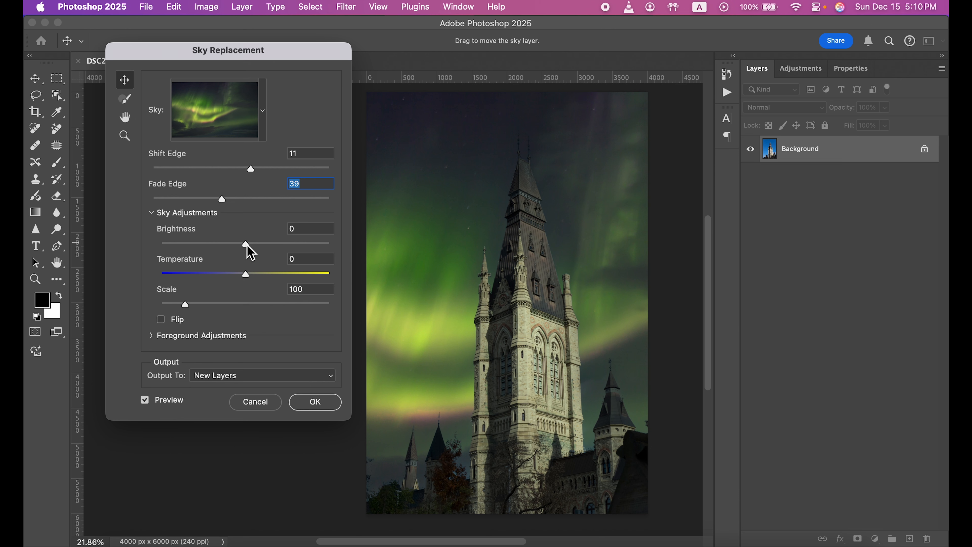
pyautogui.moveTo(247, 249); pyautogui.dragTo(293, 252)
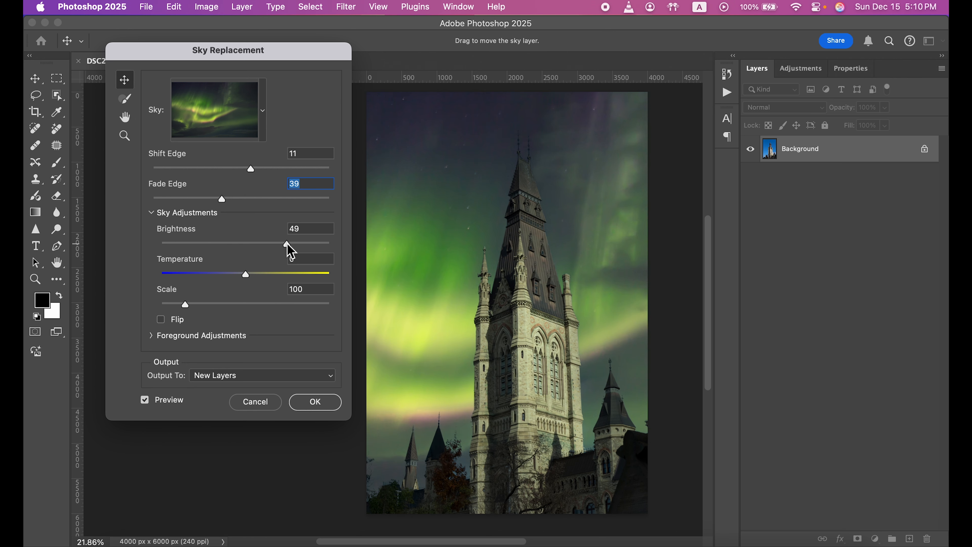
pyautogui.moveTo(258, 248); pyautogui.dragTo(241, 249)
pyautogui.click(300, 229)
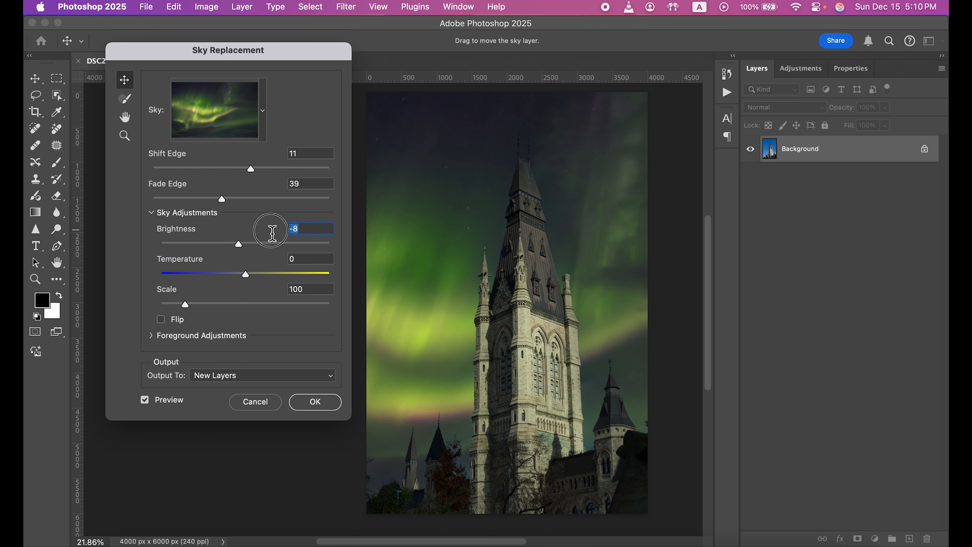
pyautogui.press('Down')
pyautogui.press('Down')
# Set the sky's temperature to -6 and scale to 107, leaving it unflipped after trying the horizontal flip.
pyautogui.moveTo(247, 277)
pyautogui.mouseDown()
pyautogui.moveTo(225, 276)
pyautogui.moveTo(252, 276)
pyautogui.mouseUp()
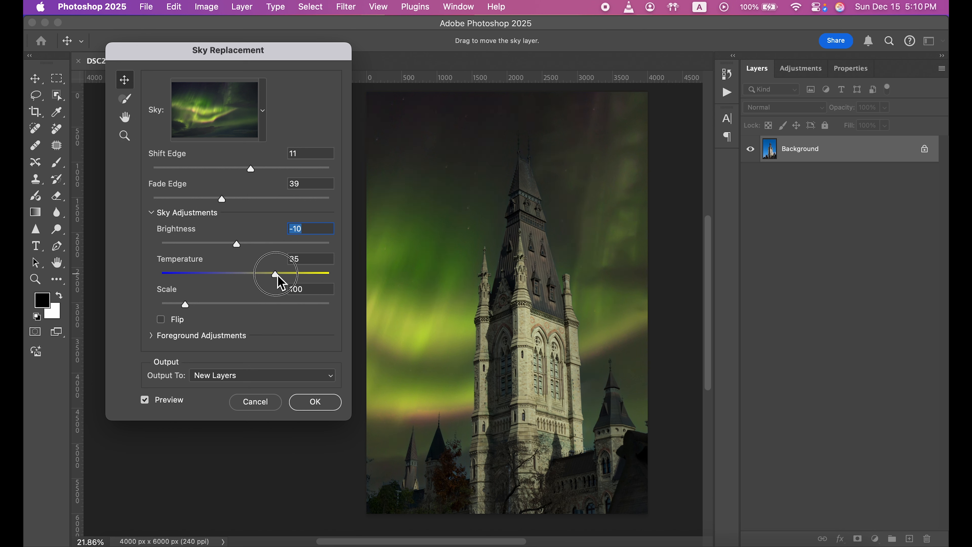
pyautogui.moveTo(254, 278); pyautogui.dragTo(241, 279)
pyautogui.moveTo(186, 306); pyautogui.dragTo(190, 306)
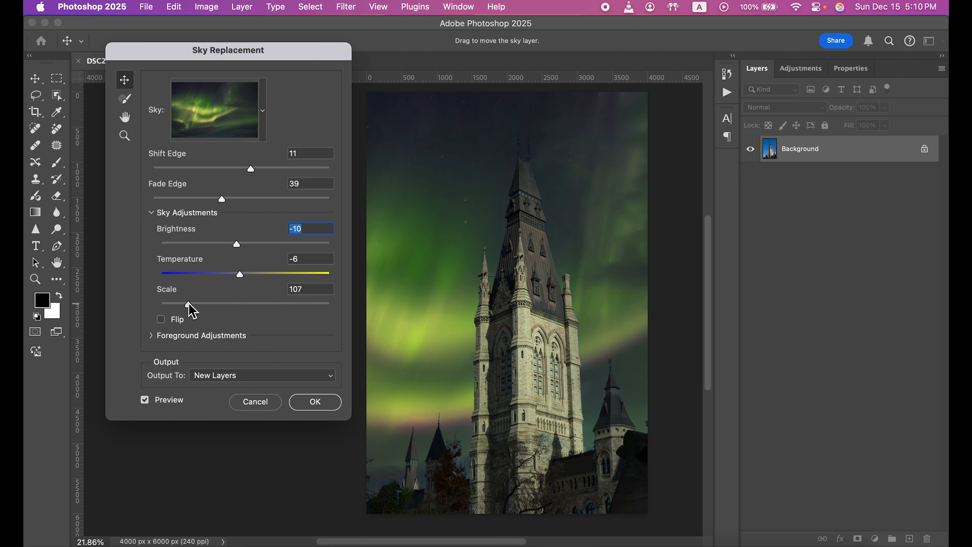
pyautogui.click(161, 320)
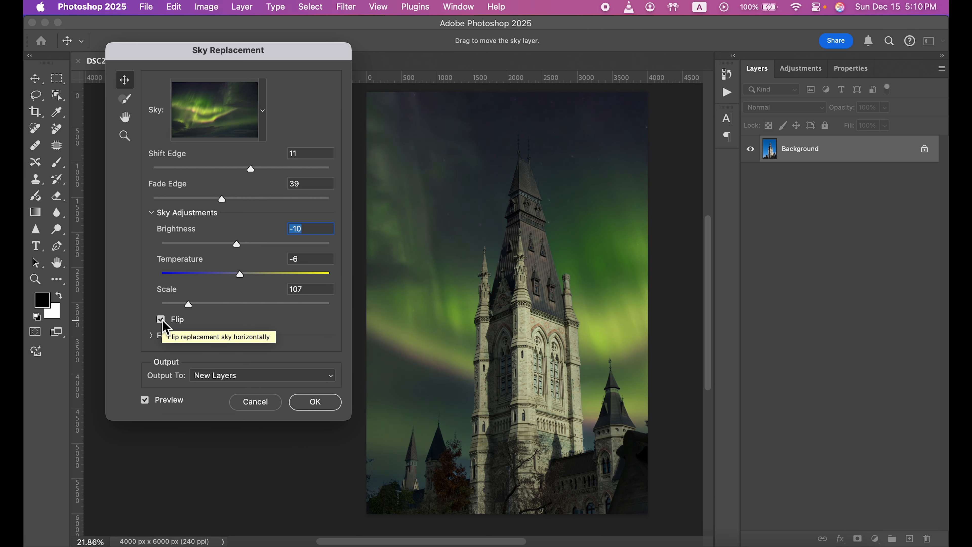
pyautogui.click(163, 320)
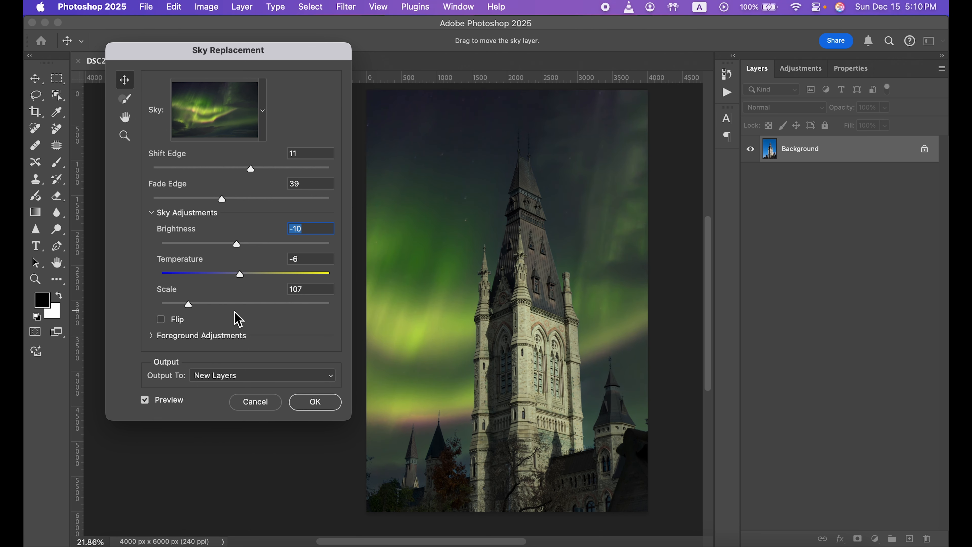
# Try the Screen lighting mode in the foreground adjustments and return to Multiply.
pyautogui.click(153, 335)
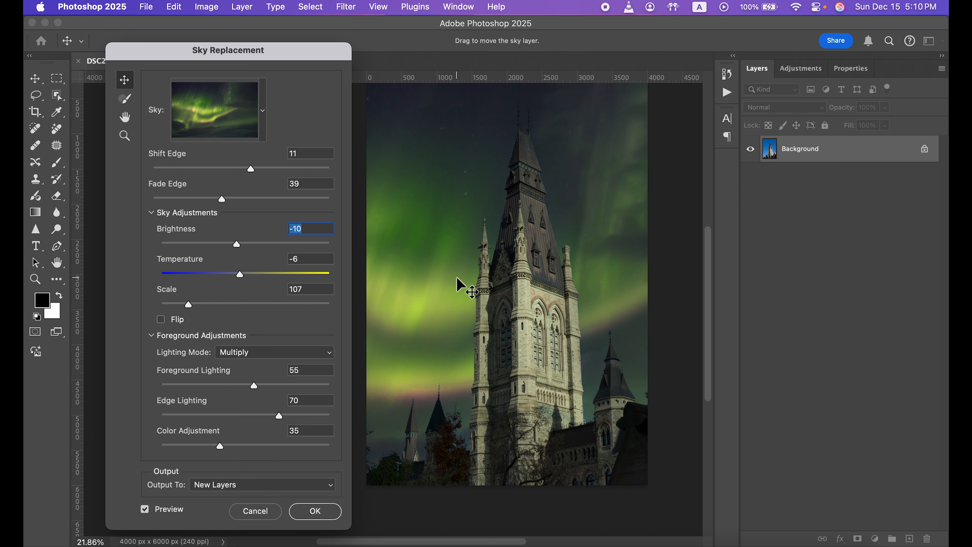
pyautogui.scroll(3, 457, 286)
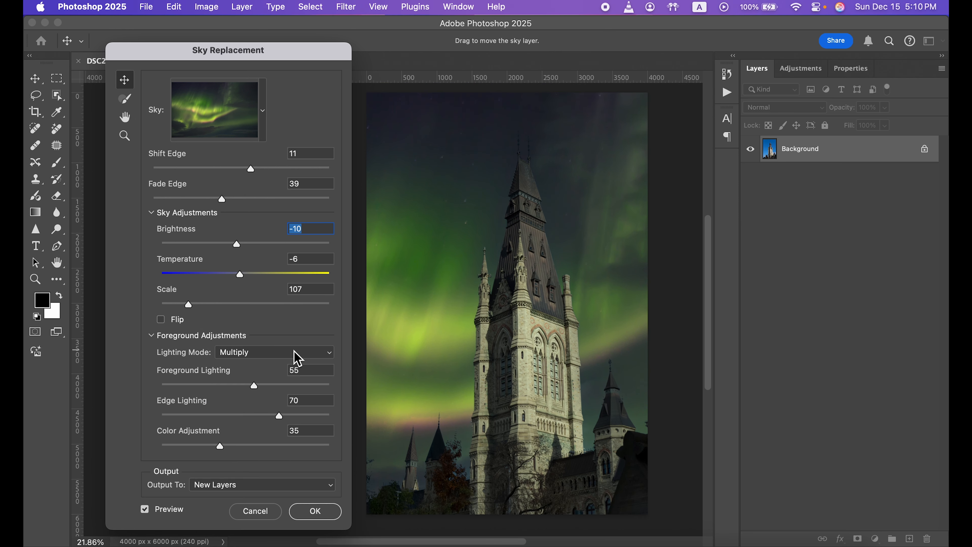
pyautogui.click(288, 358)
pyautogui.click(264, 362)
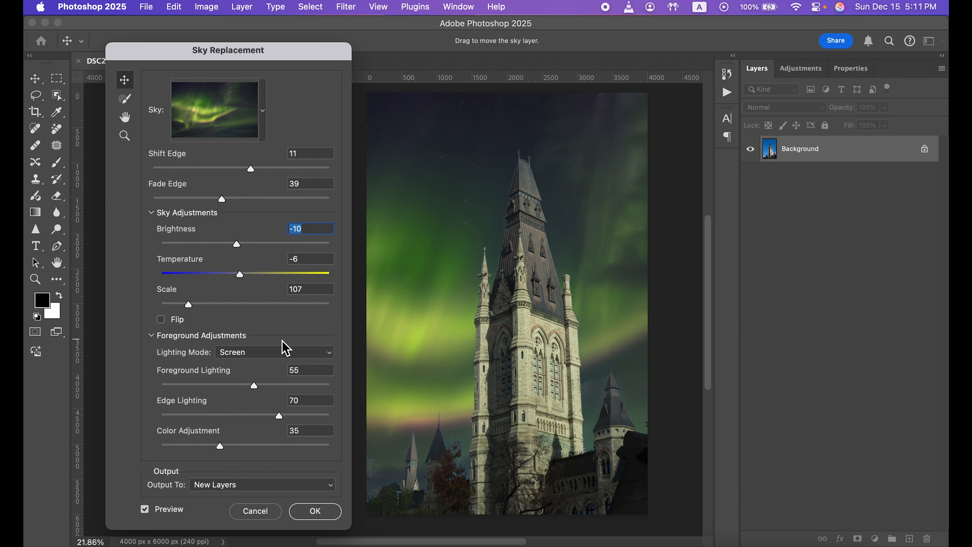
pyautogui.click(295, 361)
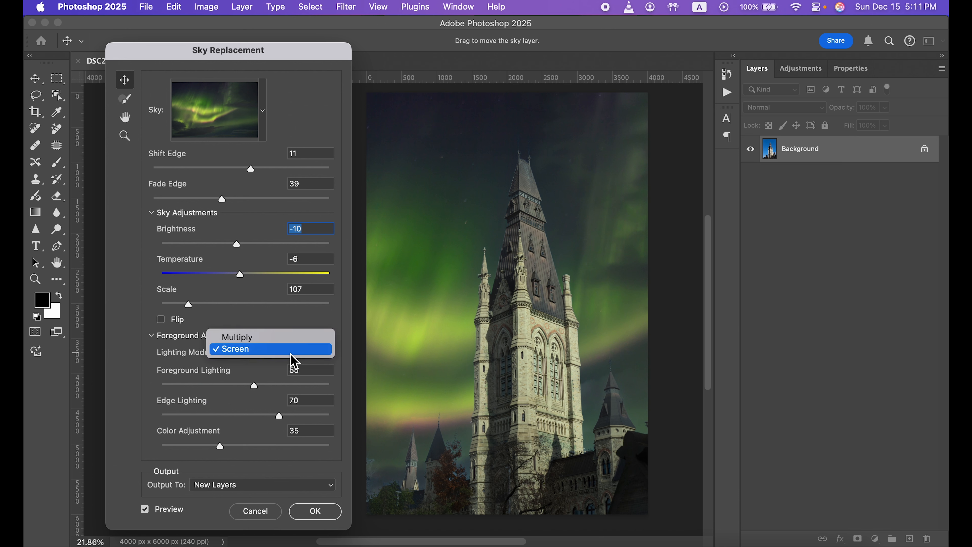
pyautogui.click(254, 342)
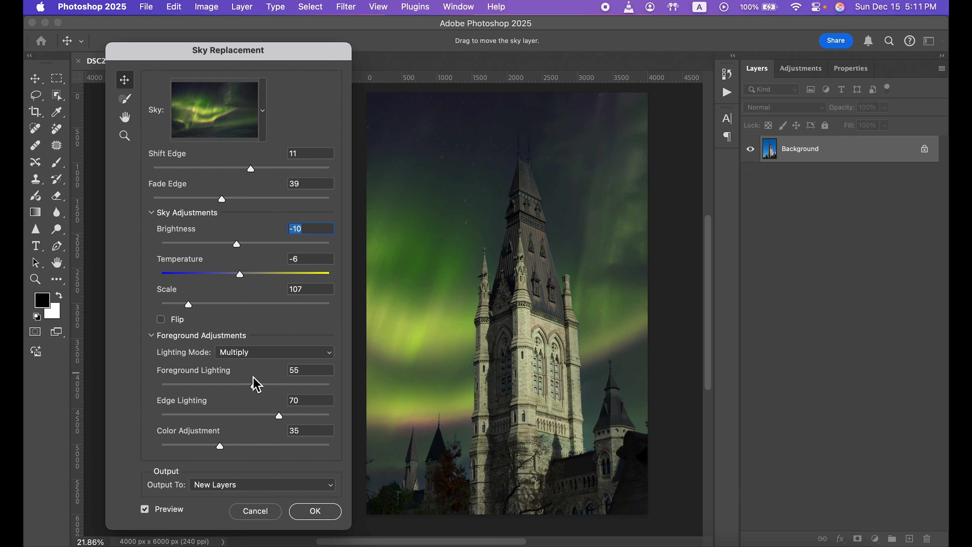
# Set Foreground Lighting to 73 and Edge Lighting to 90.
pyautogui.moveTo(254, 386); pyautogui.dragTo(219, 388)
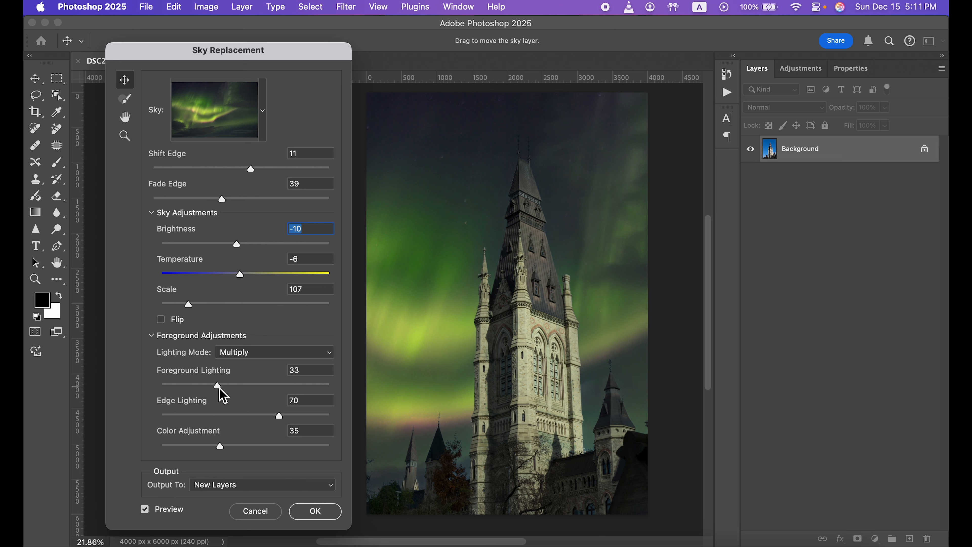
pyautogui.moveTo(293, 397)
pyautogui.mouseDown()
pyautogui.moveTo(295, 387)
pyautogui.moveTo(287, 395)
pyautogui.mouseUp()
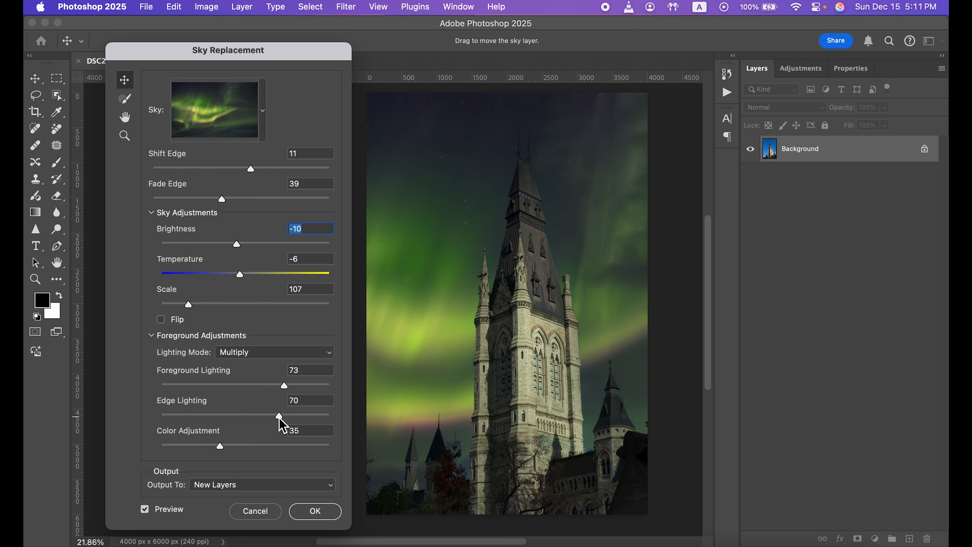
pyautogui.moveTo(279, 417); pyautogui.dragTo(318, 424)
# Try stronger and zero foreground Color Adjustment, and set it to 38.
pyautogui.moveTo(222, 449); pyautogui.dragTo(276, 450)
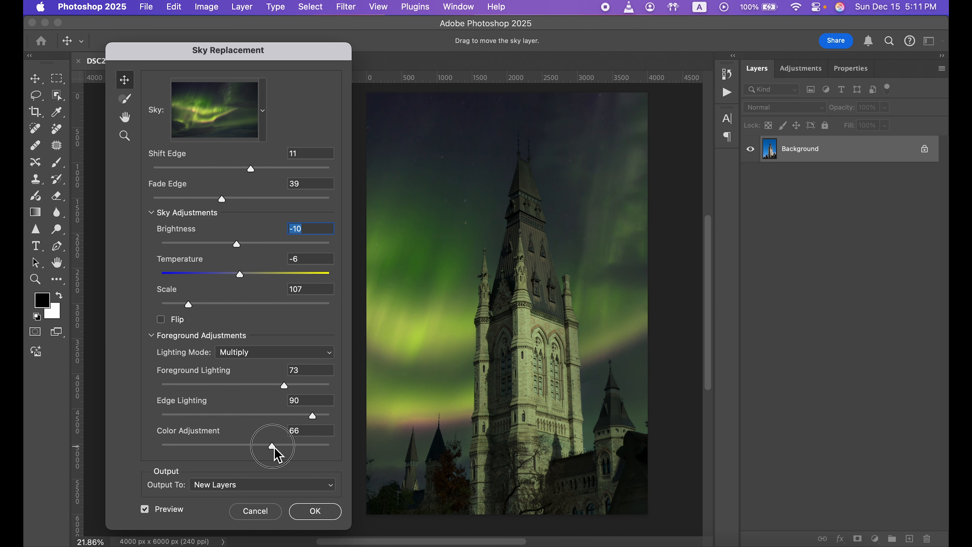
pyautogui.moveTo(274, 447); pyautogui.dragTo(289, 447)
pyautogui.moveTo(290, 448); pyautogui.dragTo(112, 449)
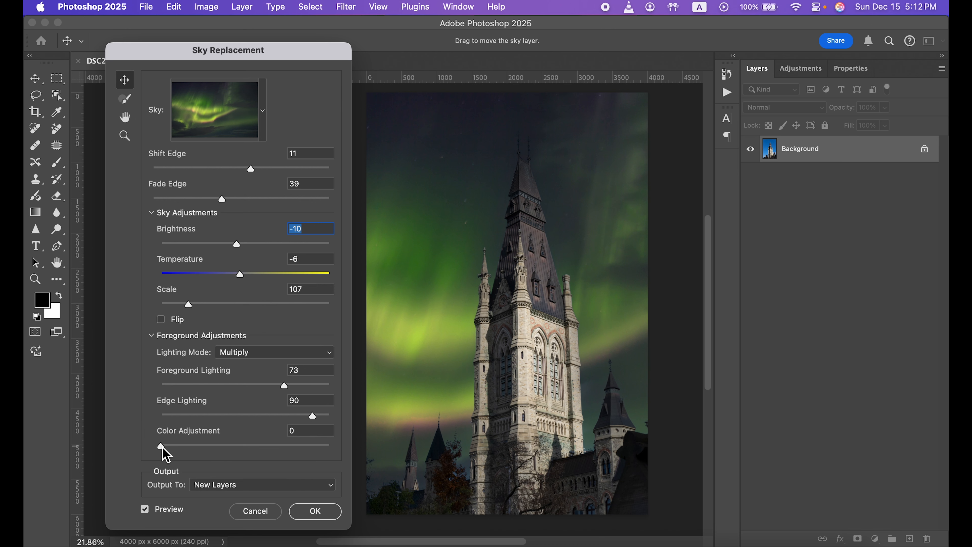
pyautogui.moveTo(163, 450); pyautogui.dragTo(230, 450)
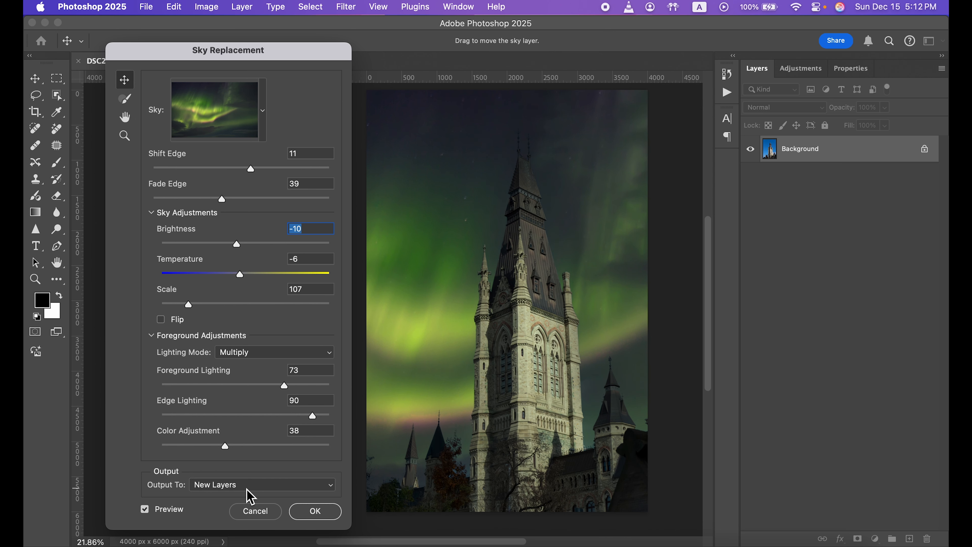
# Apply the sky replacement with output to New Layers and expand the resulting Edge Lighting Group.
pyautogui.click(276, 485)
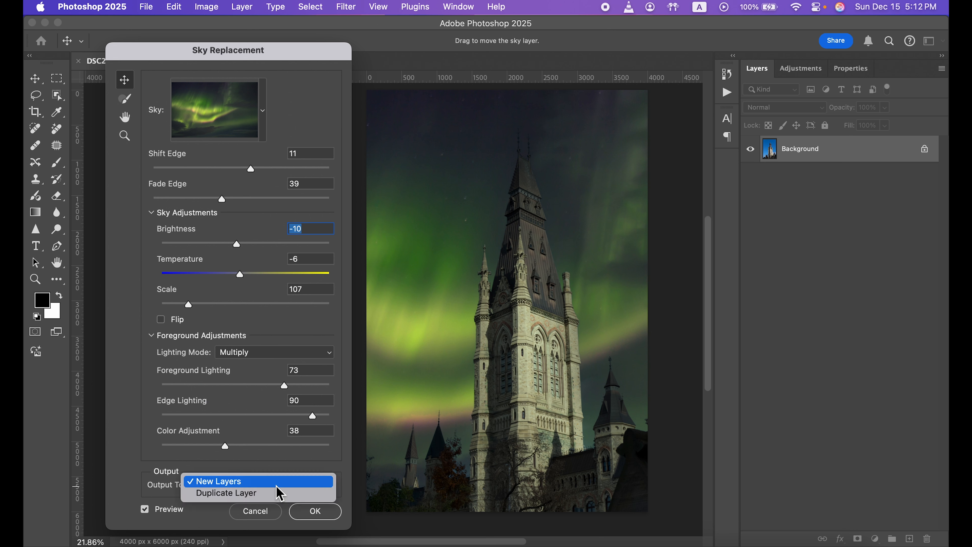
pyautogui.click(240, 493)
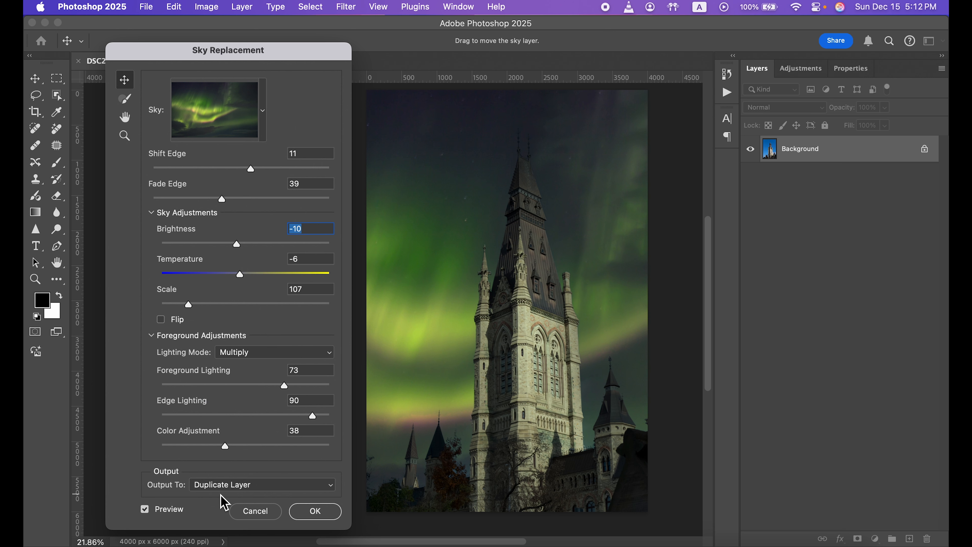
pyautogui.click(245, 486)
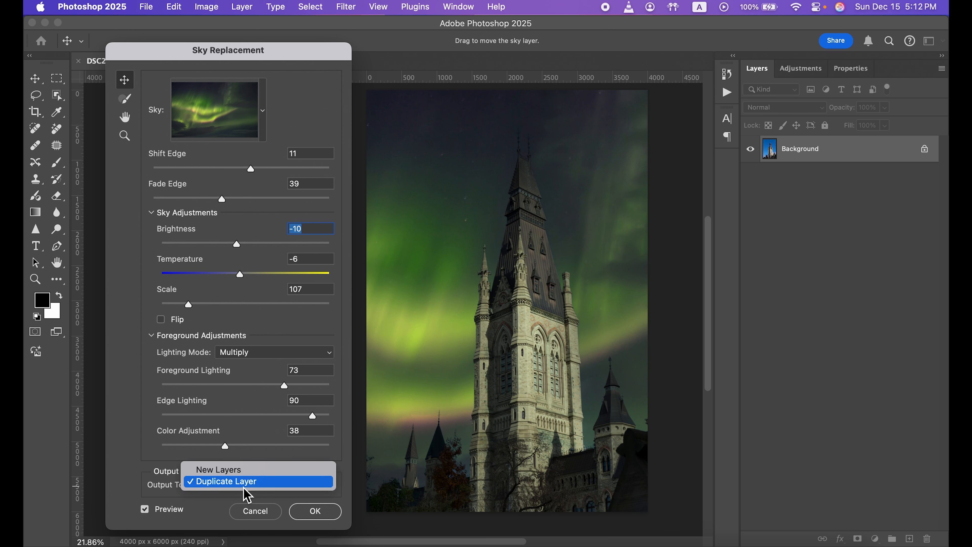
pyautogui.click(226, 474)
pyautogui.click(297, 512)
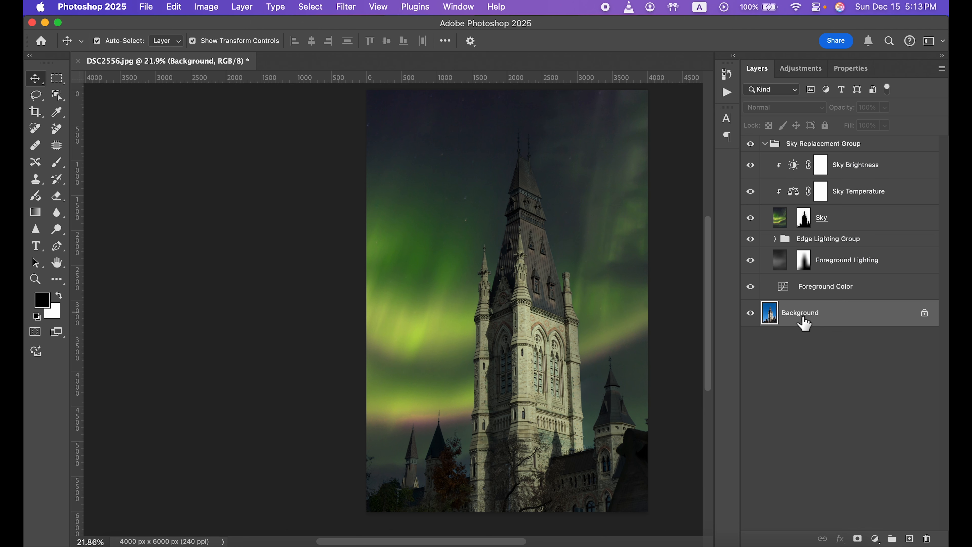
pyautogui.click(775, 239)
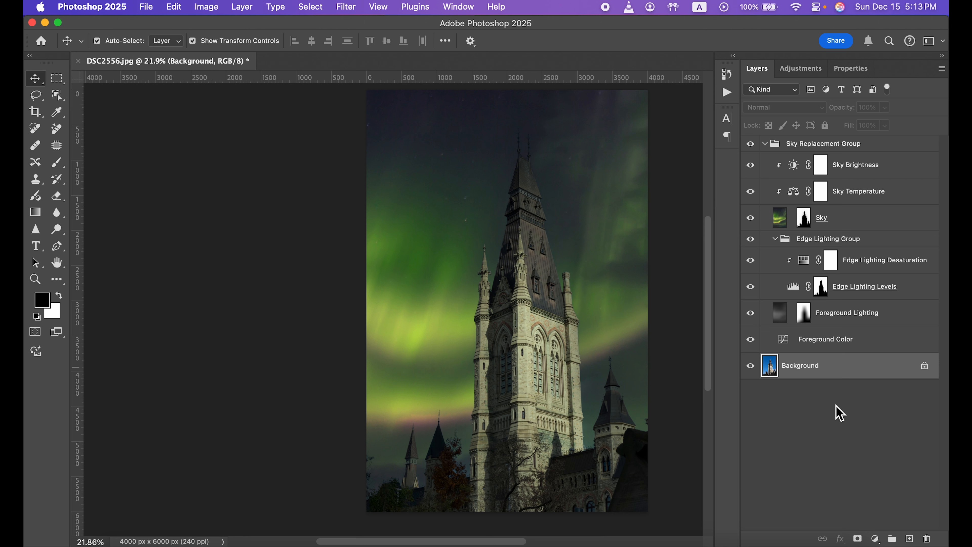
# Save the document to the Desktop in Photoshop format as Aurora Sky.psd.
pyautogui.click(148, 6)
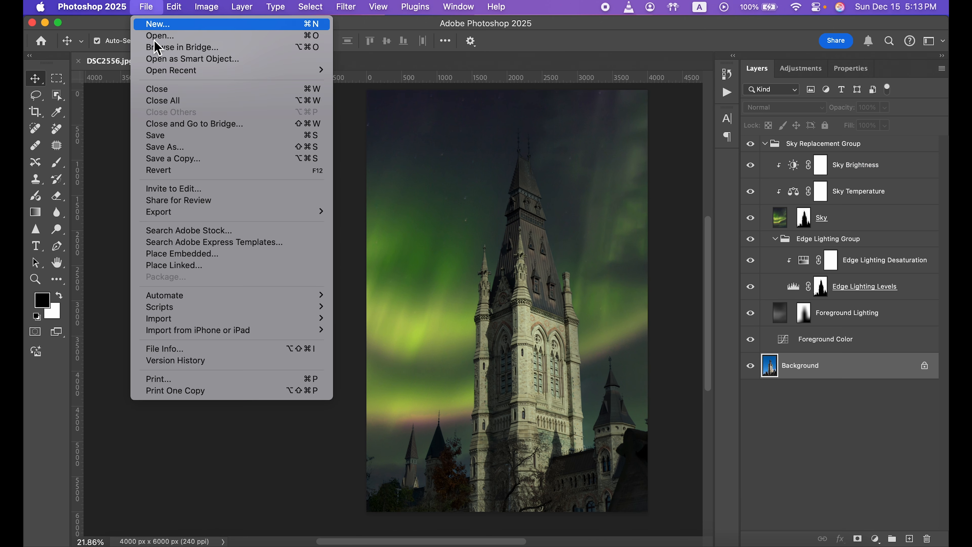
pyautogui.click(165, 138)
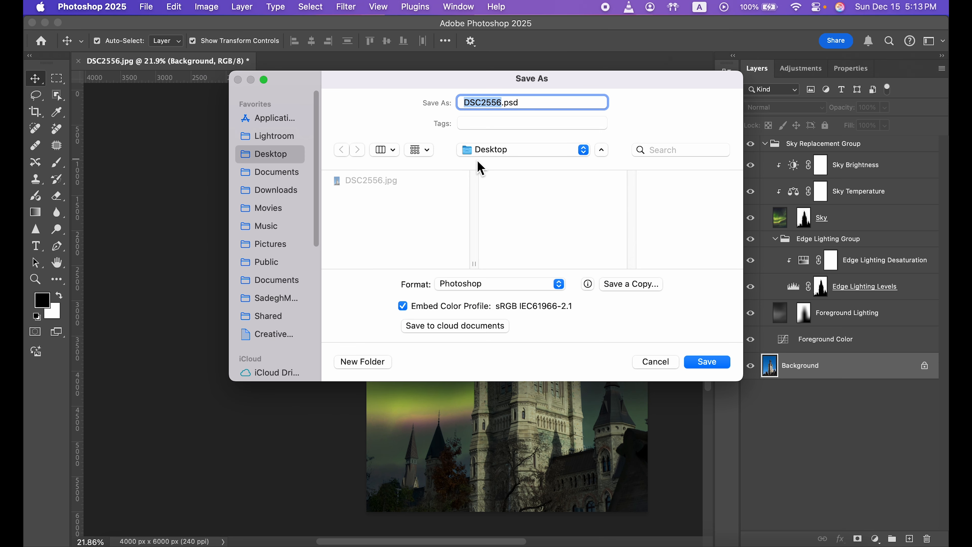
pyautogui.write('Aurora Sky')
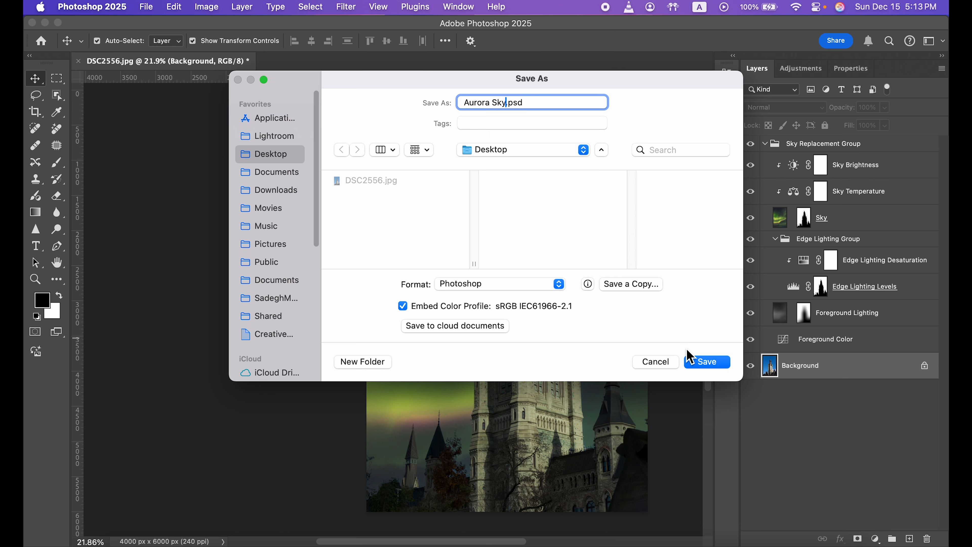
pyautogui.click(701, 362)
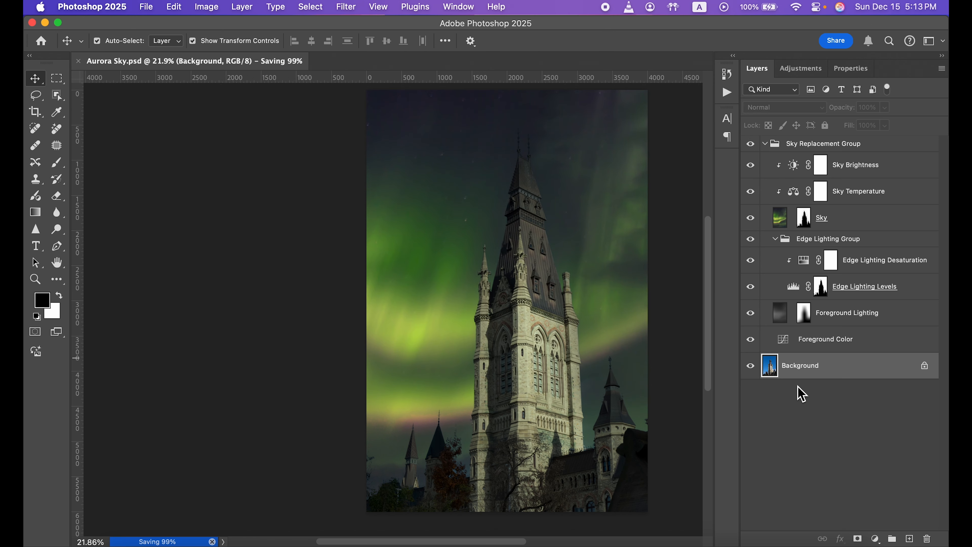
# Collapse the Sky Replacement Group, toggle its visibility to compare the original and replaced sky, and expand it again.
pyautogui.click(771, 144)
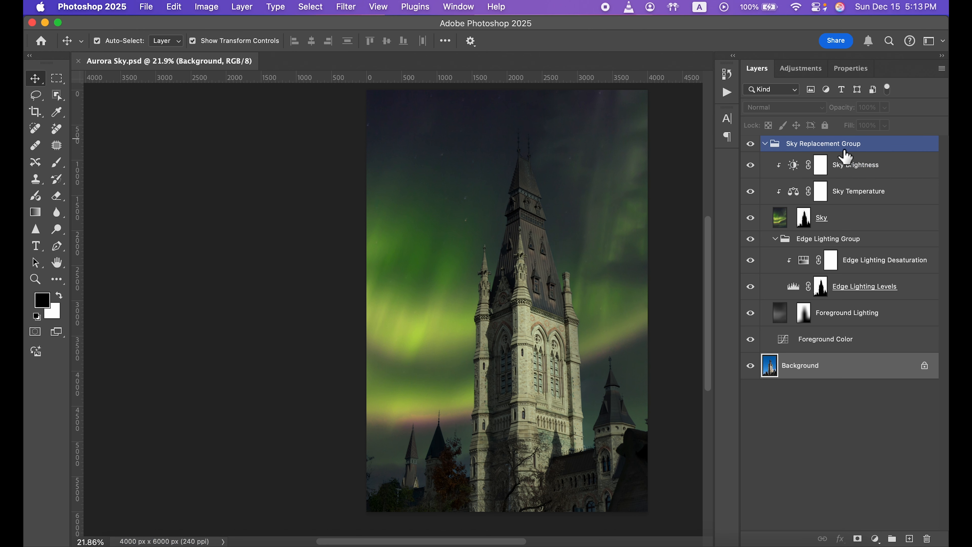
pyautogui.click(766, 144)
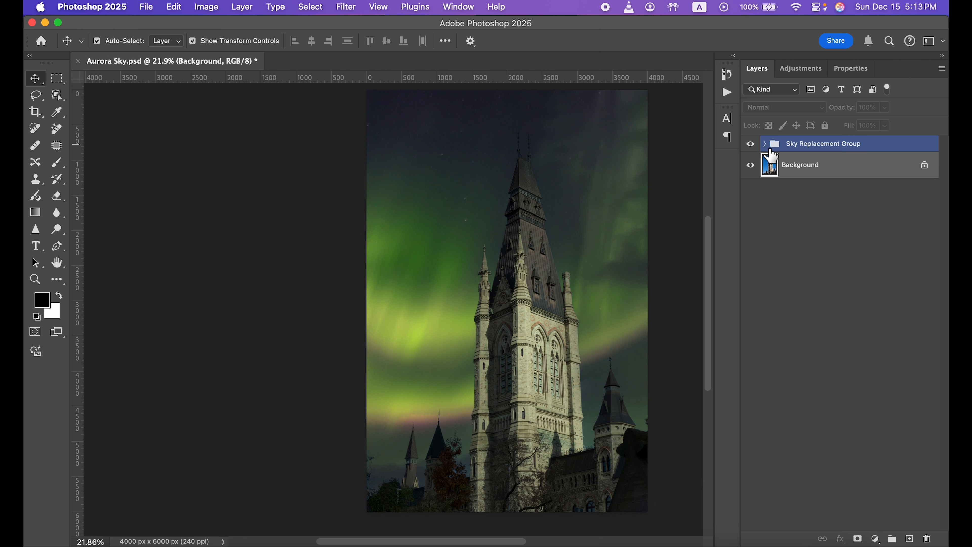
pyautogui.click(750, 144)
pyautogui.click(750, 145)
pyautogui.click(750, 145)
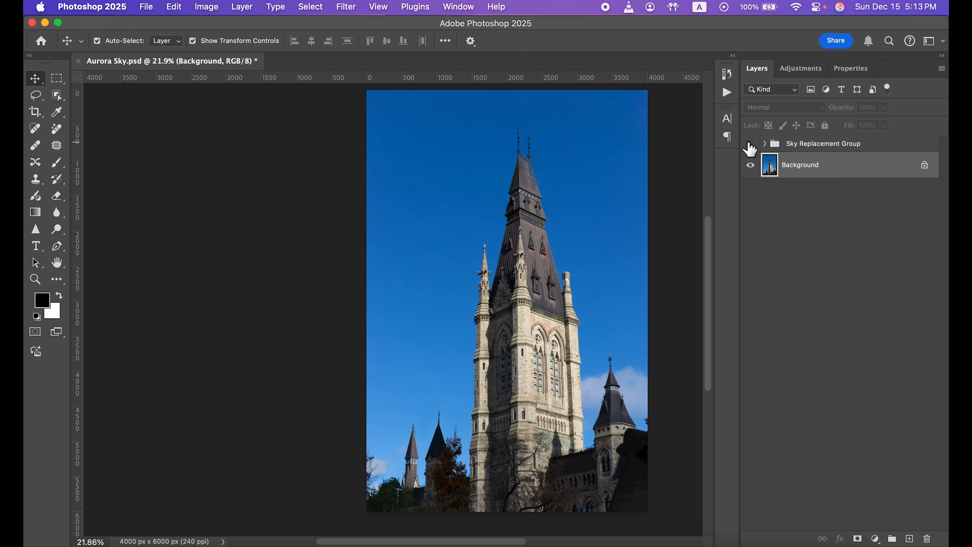
pyautogui.click(751, 145)
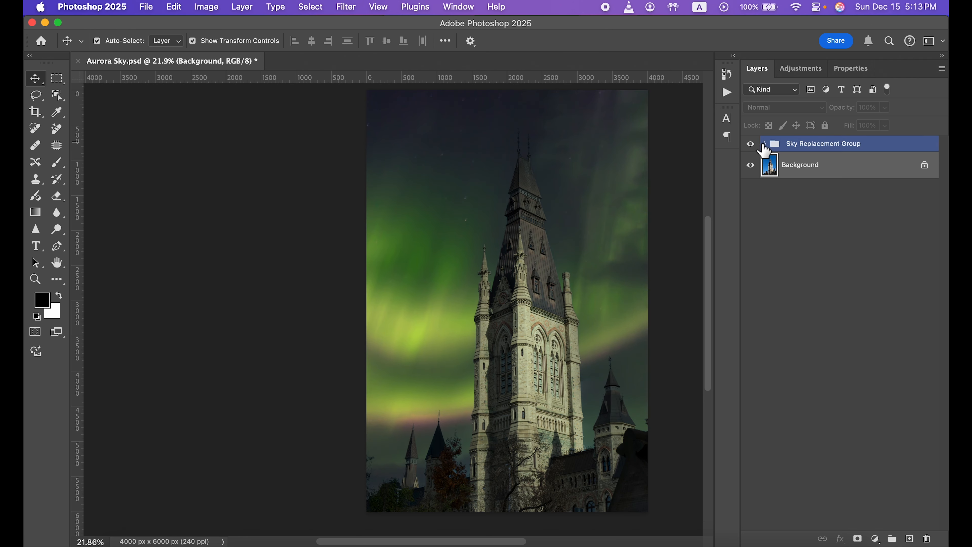
pyautogui.click(765, 144)
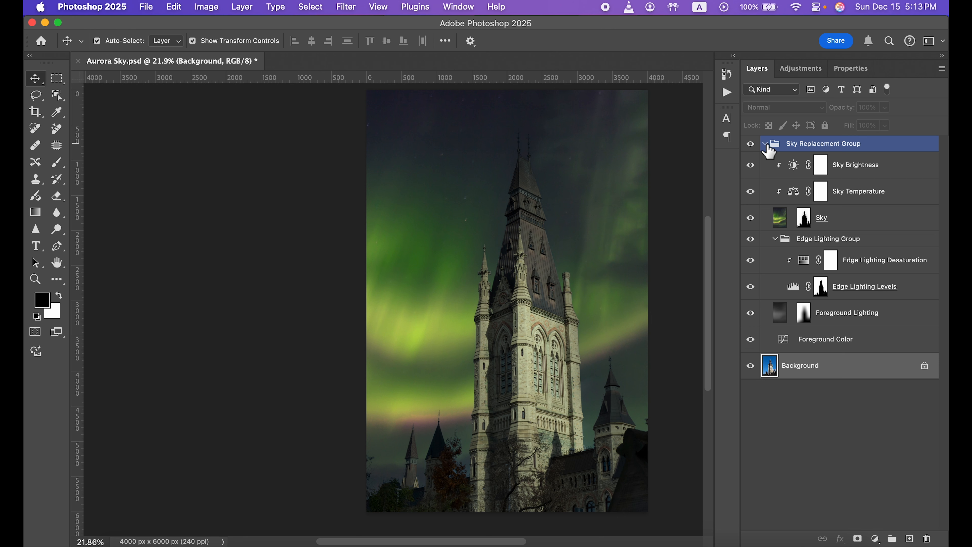
pyautogui.click(794, 168)
pyautogui.click(796, 193)
pyautogui.click(798, 218)
pyautogui.click(804, 266)
pyautogui.click(806, 313)
pyautogui.click(807, 339)
pyautogui.click(808, 394)
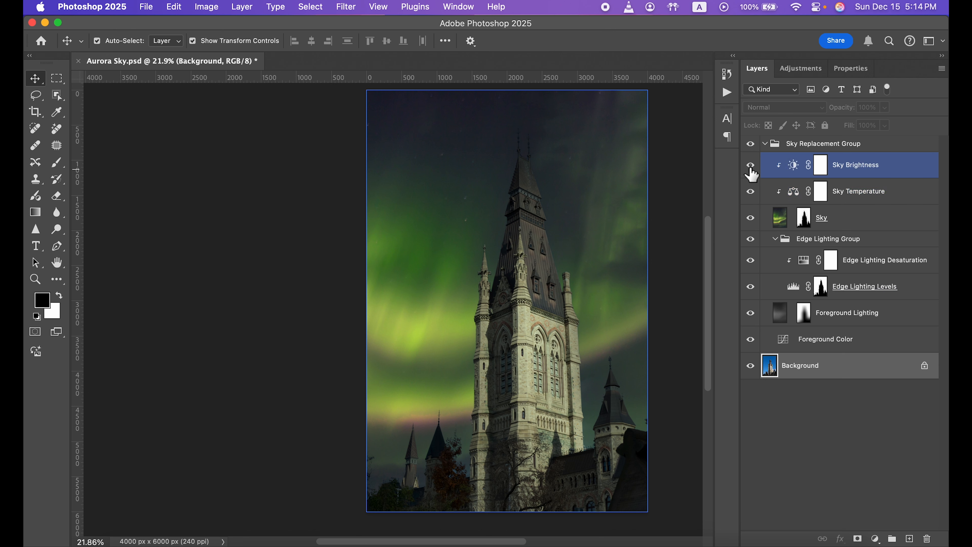
# Hide all layers inside the Sky Replacement Group, show only Foreground Color again, and view its Curves settings.
pyautogui.moveTo(750, 169); pyautogui.dragTo(752, 334)
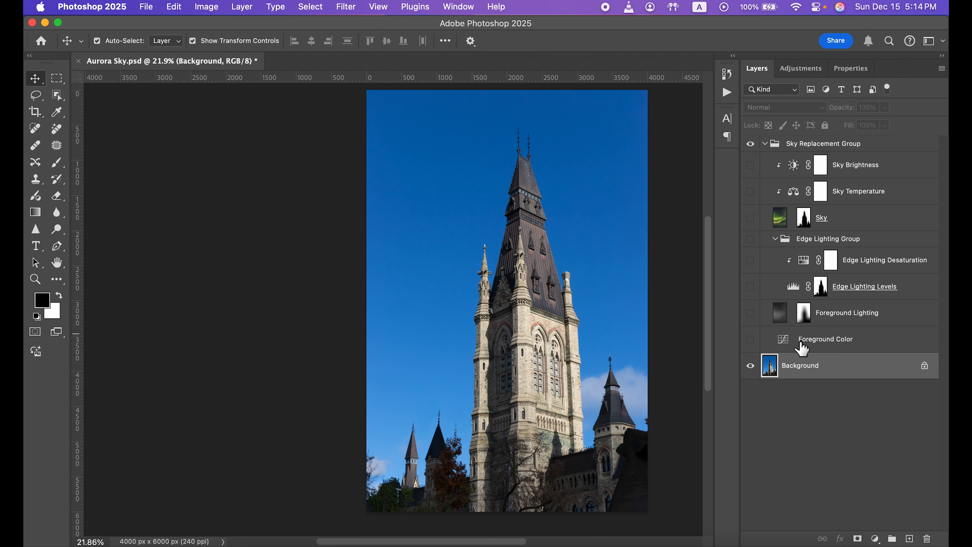
pyautogui.click(750, 340)
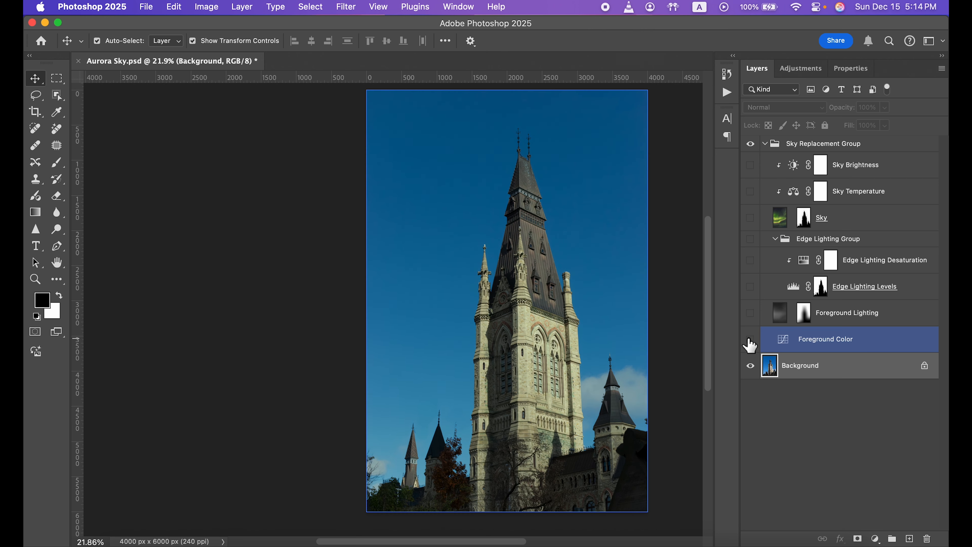
pyautogui.click(750, 340)
pyautogui.click(750, 340)
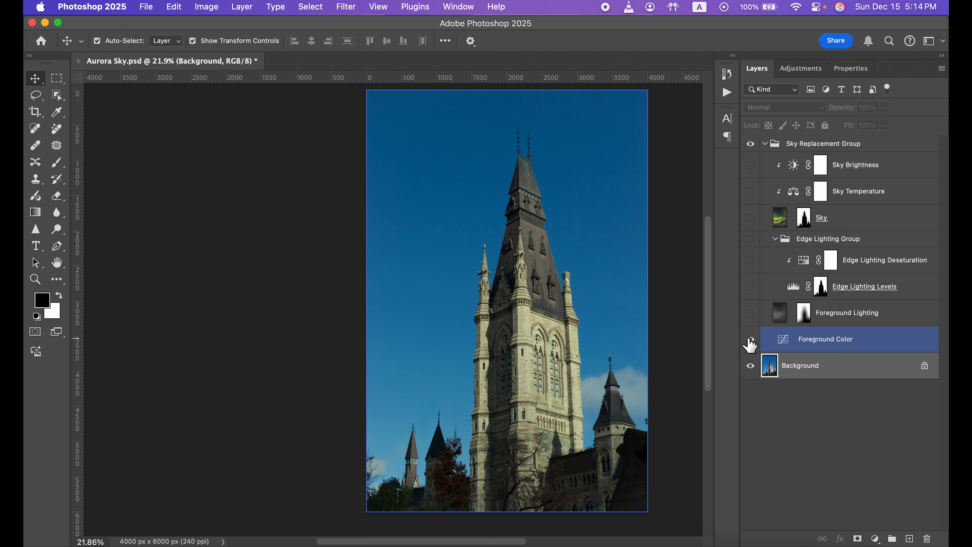
pyautogui.doubleClick(782, 339)
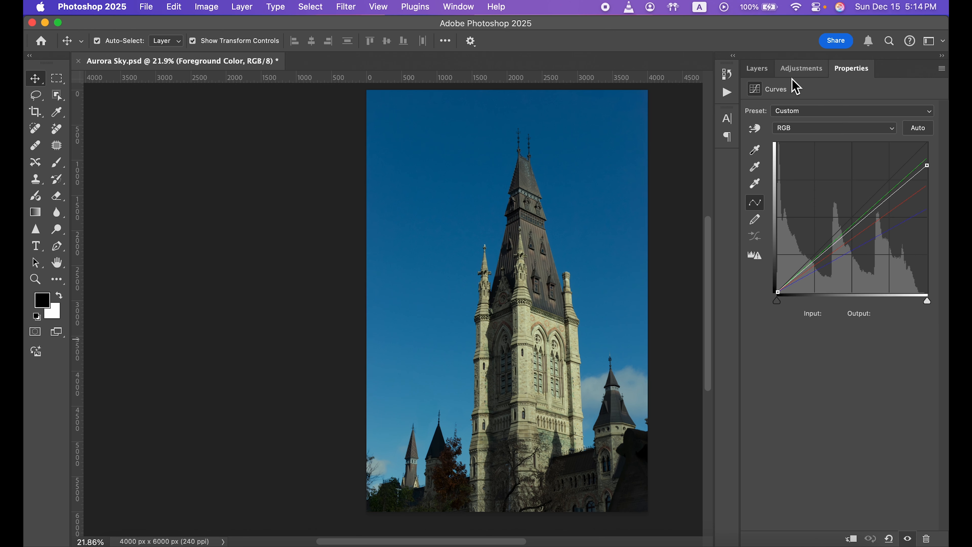
pyautogui.click(758, 69)
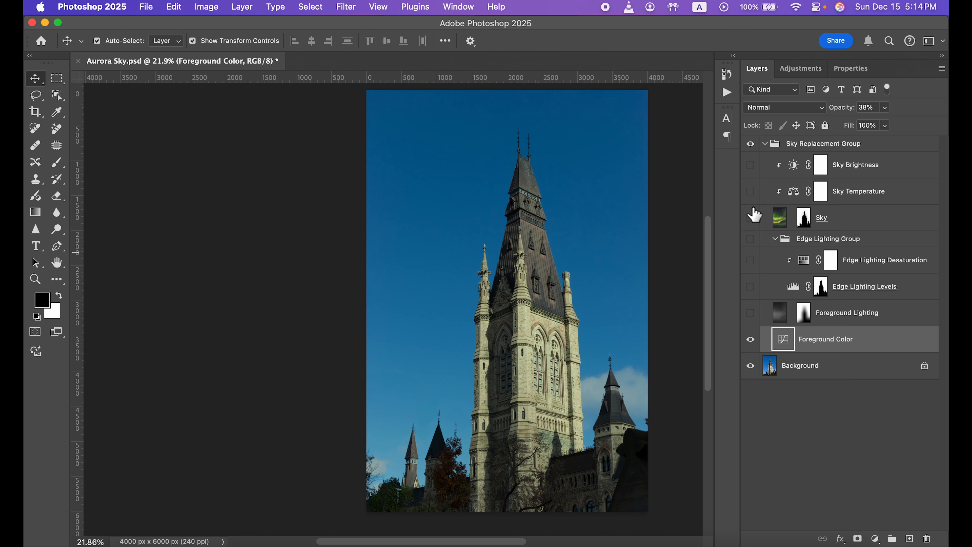
# Show the Sky layer, view its layer mask on its own, and return to the normal image view.
pyautogui.click(752, 224)
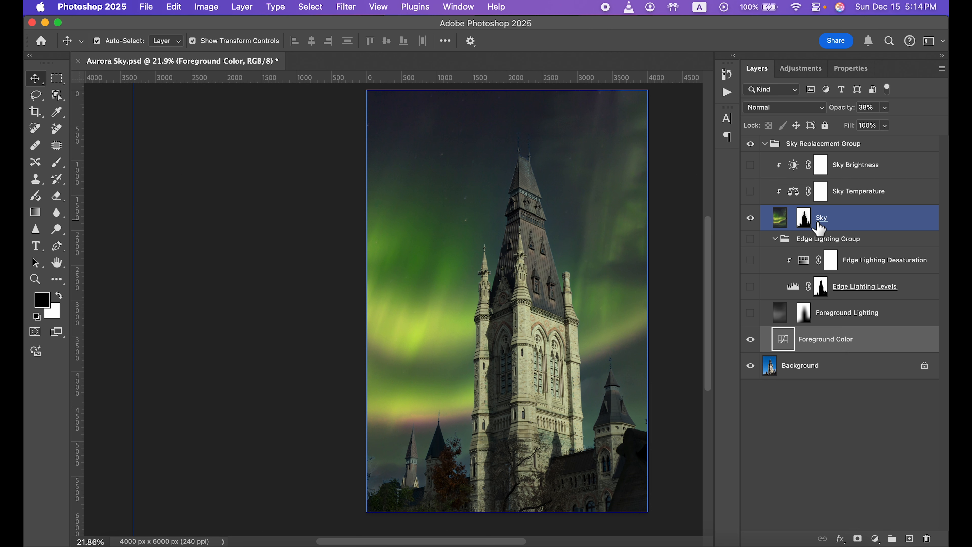
pyautogui.keyDown('alt'); pyautogui.click(805, 224); pyautogui.keyUp('alt')
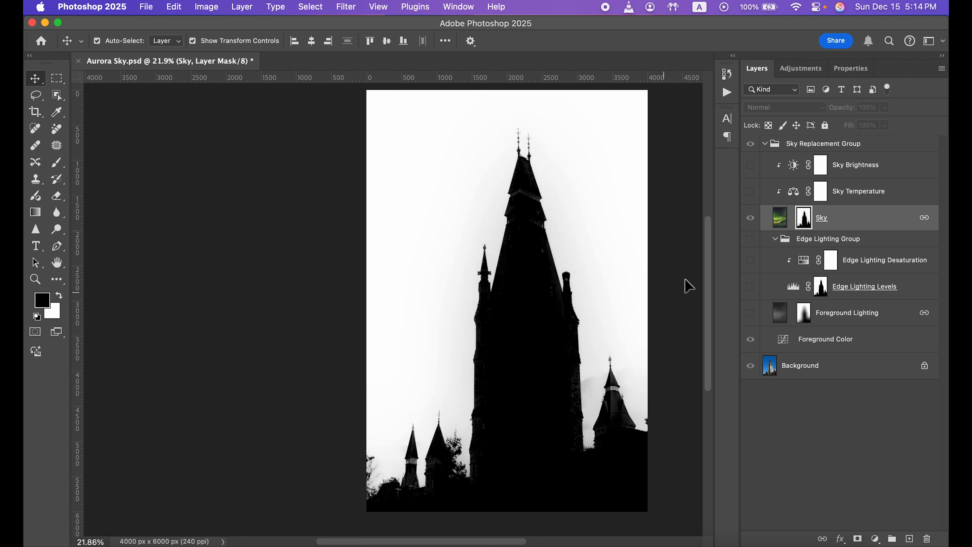
pyautogui.click(780, 222)
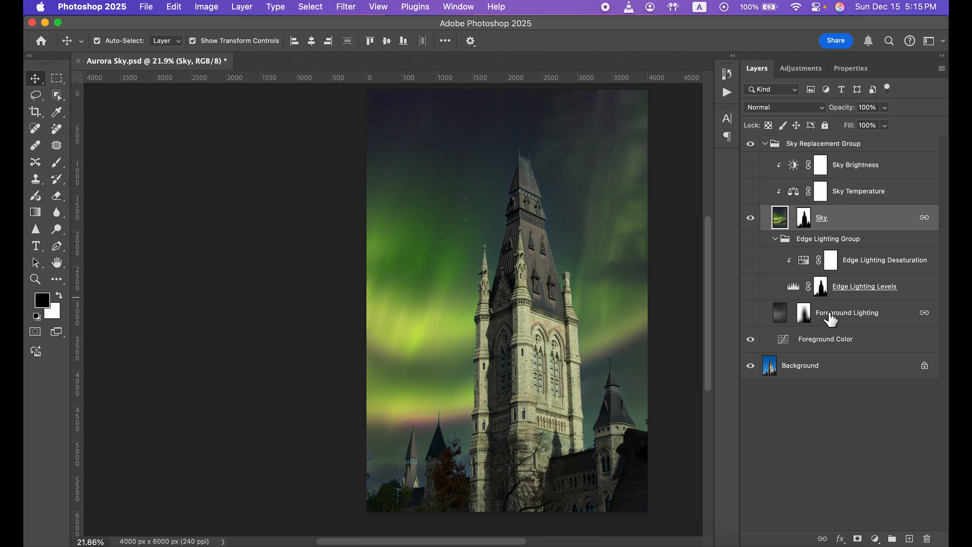
# Show the Foreground Lighting layer and toggle it off and on to compare its effect on the tower.
pyautogui.click(750, 321)
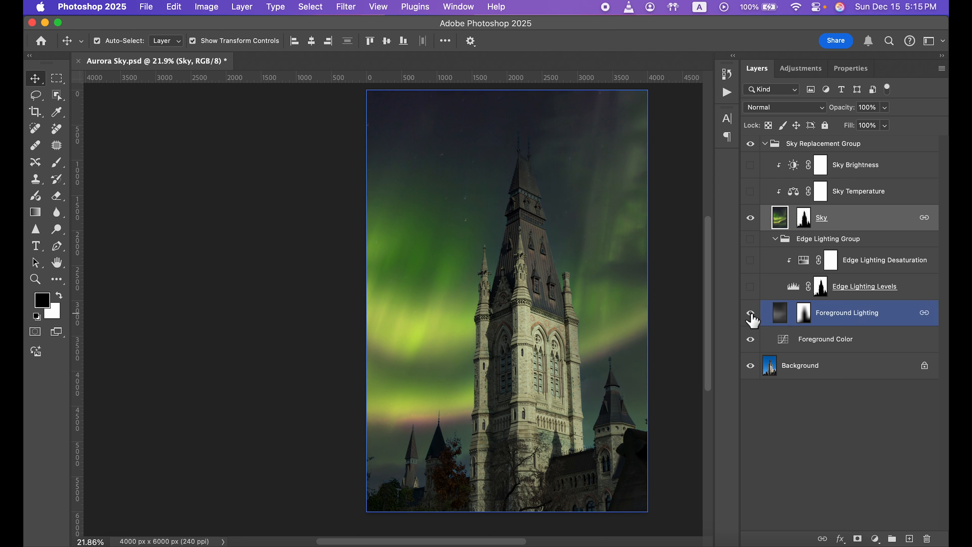
pyautogui.click(750, 321)
pyautogui.click(751, 320)
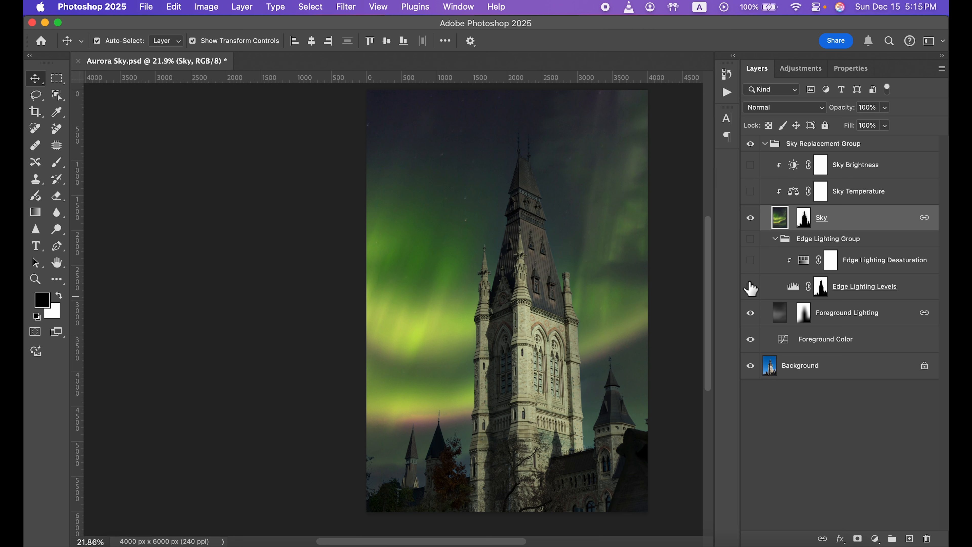
# Show the Edge Lighting Group with its Desaturation and Levels layers, and toggle the group to compare its effect.
pyautogui.moveTo(752, 242); pyautogui.dragTo(751, 284)
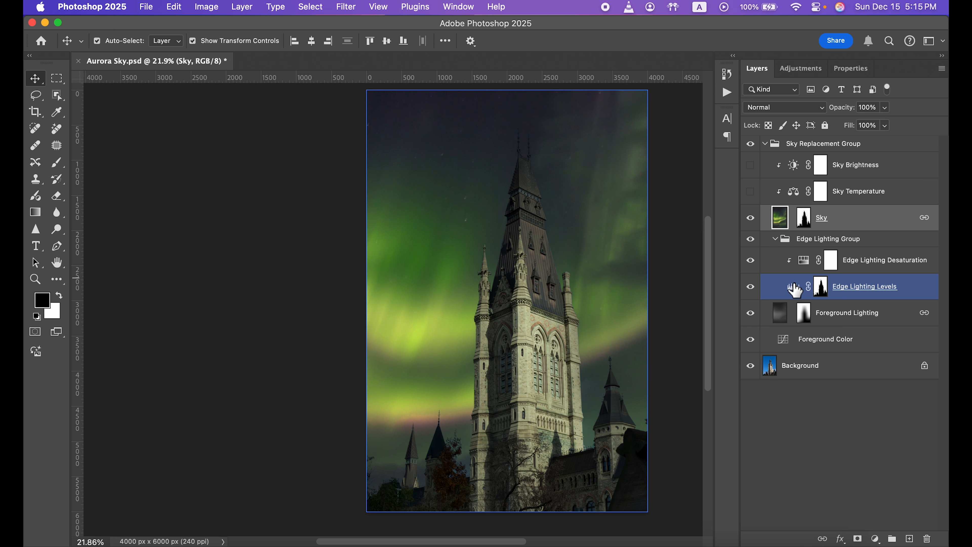
pyautogui.click(752, 241)
pyautogui.click(751, 242)
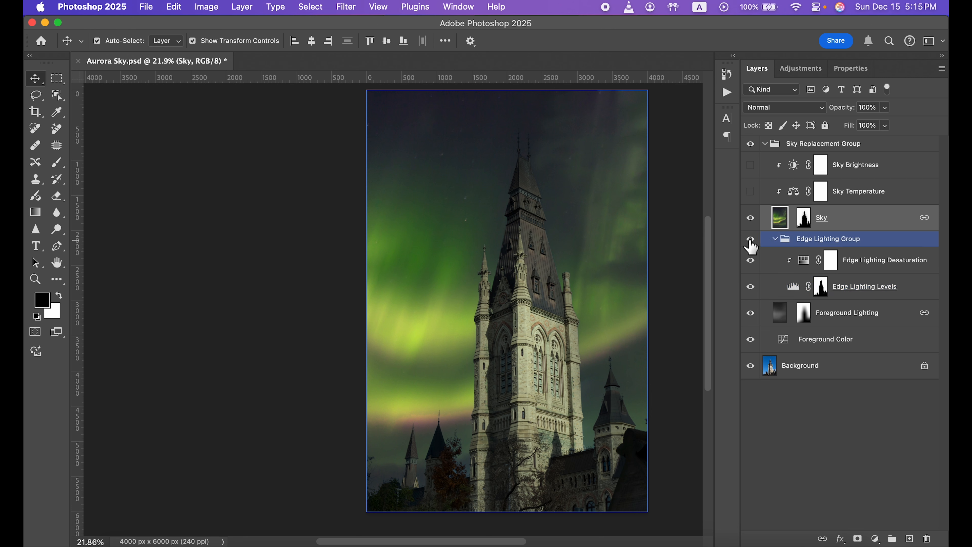
pyautogui.click(752, 242)
pyautogui.click(751, 242)
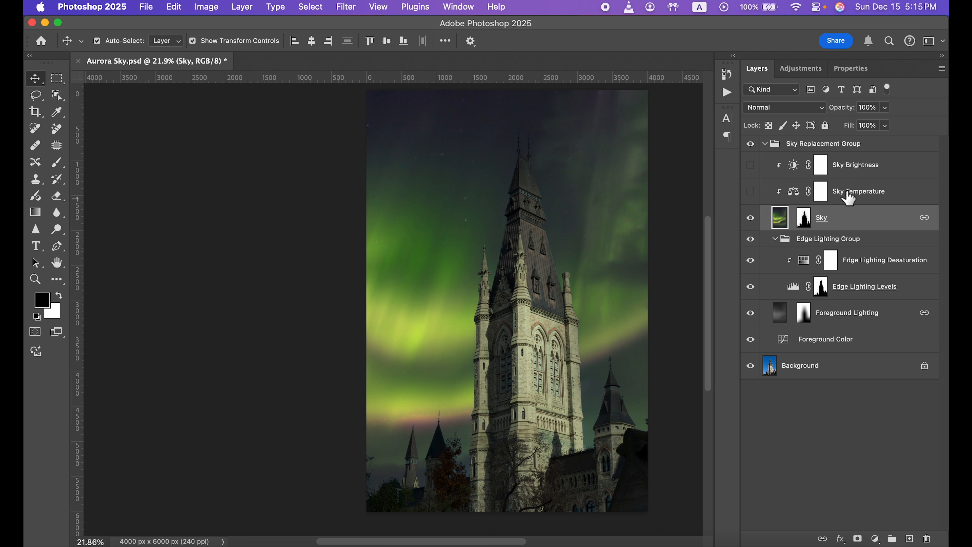
# Show Sky Temperature, try midtone color balance values of +40, -25 and +34, and reset all three to 0.
pyautogui.click(751, 192)
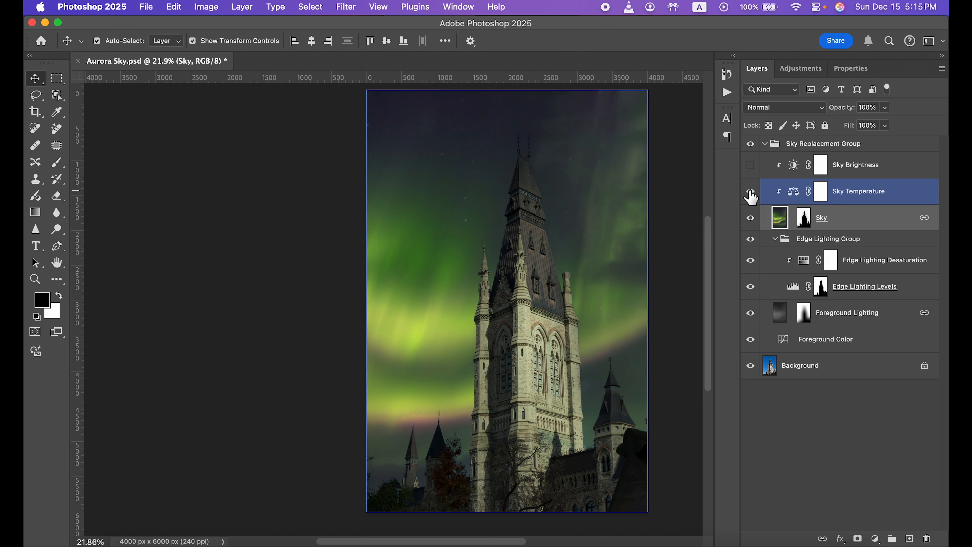
pyautogui.doubleClick(795, 194)
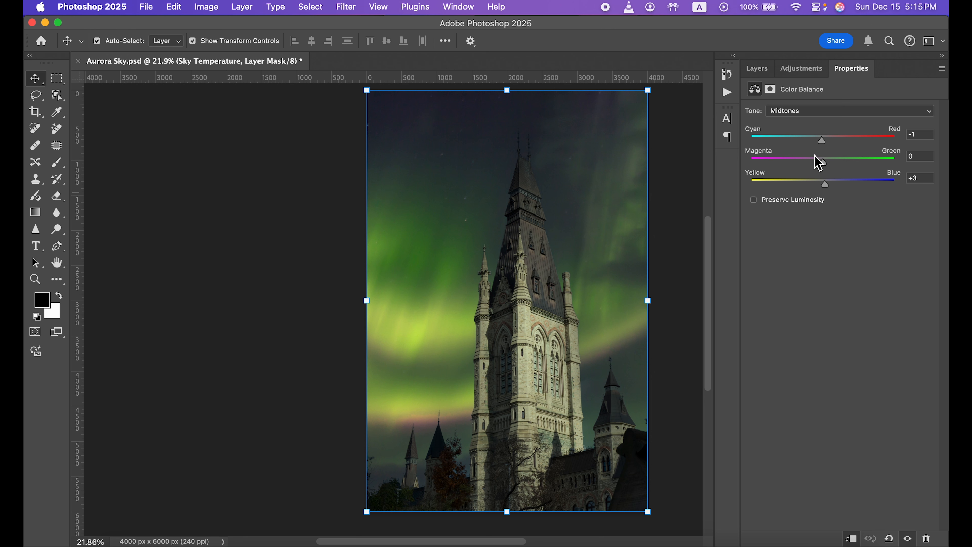
pyautogui.moveTo(822, 141); pyautogui.dragTo(847, 188)
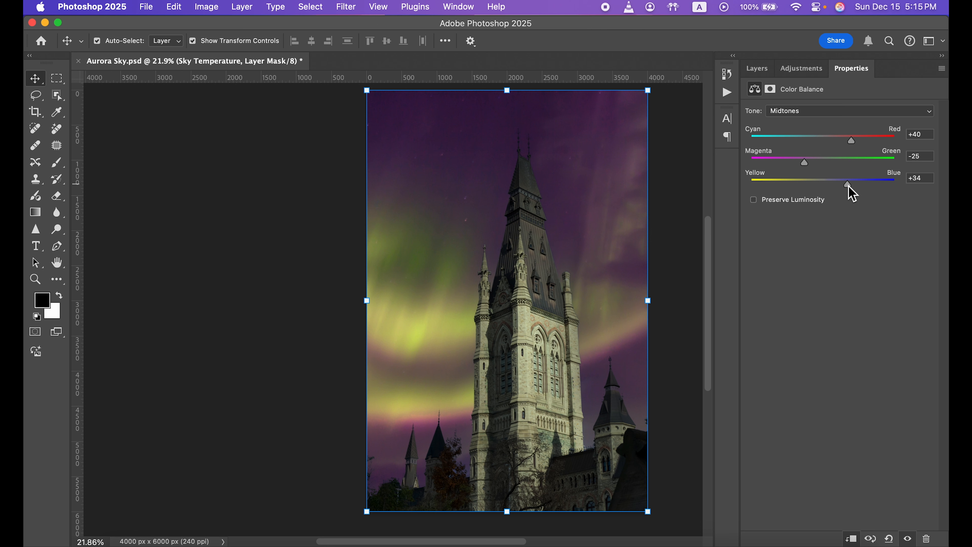
pyautogui.moveTo(848, 185); pyautogui.dragTo(823, 163)
pyautogui.doubleClick(851, 144)
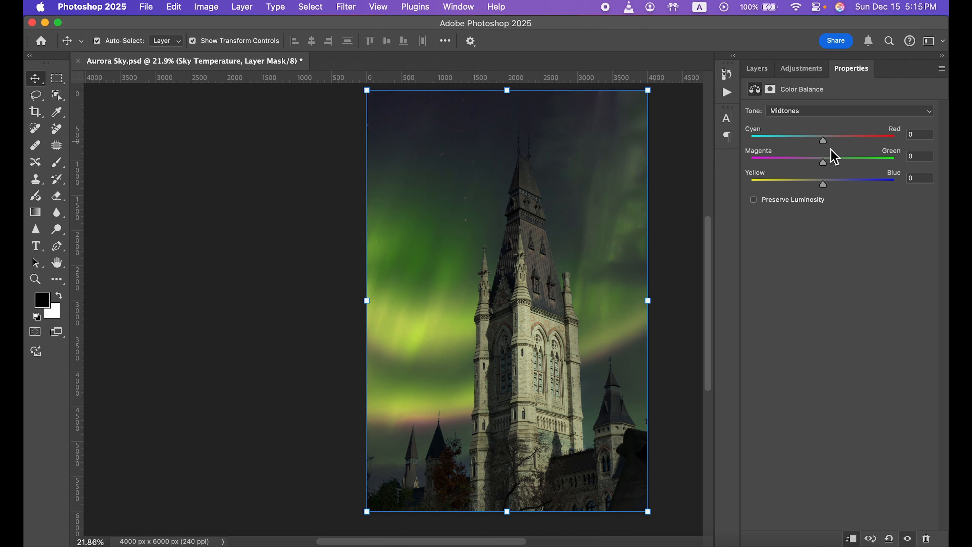